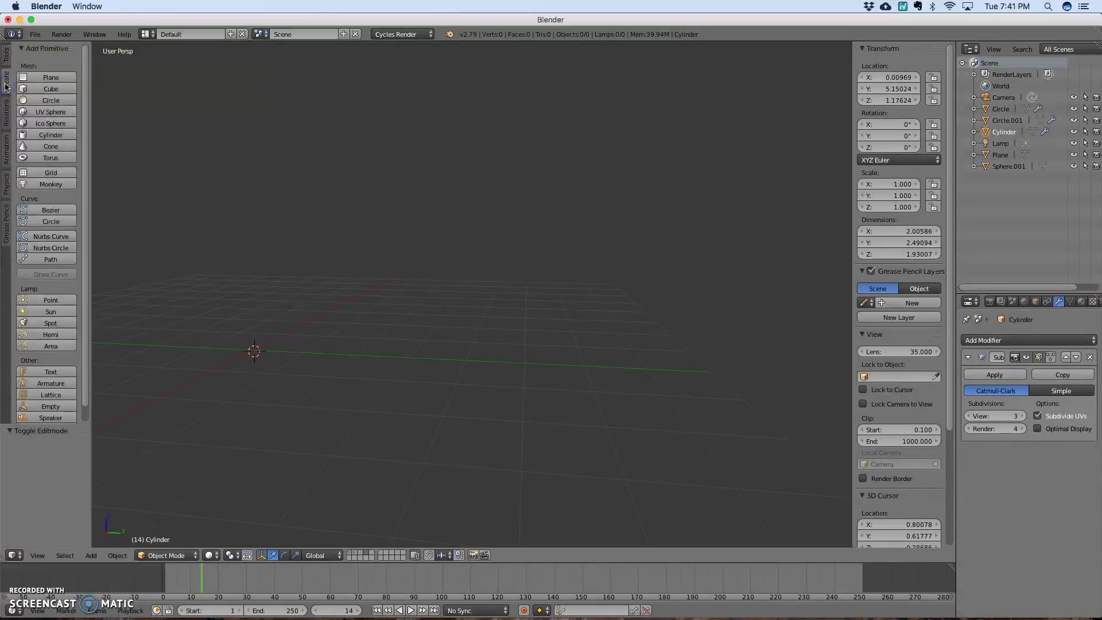
- Add a cylinder with 32 vertices, radius 1 and depth 2, and view it in front orthographic projection
{"action": "left_click", "coordinate": [43, 136]}
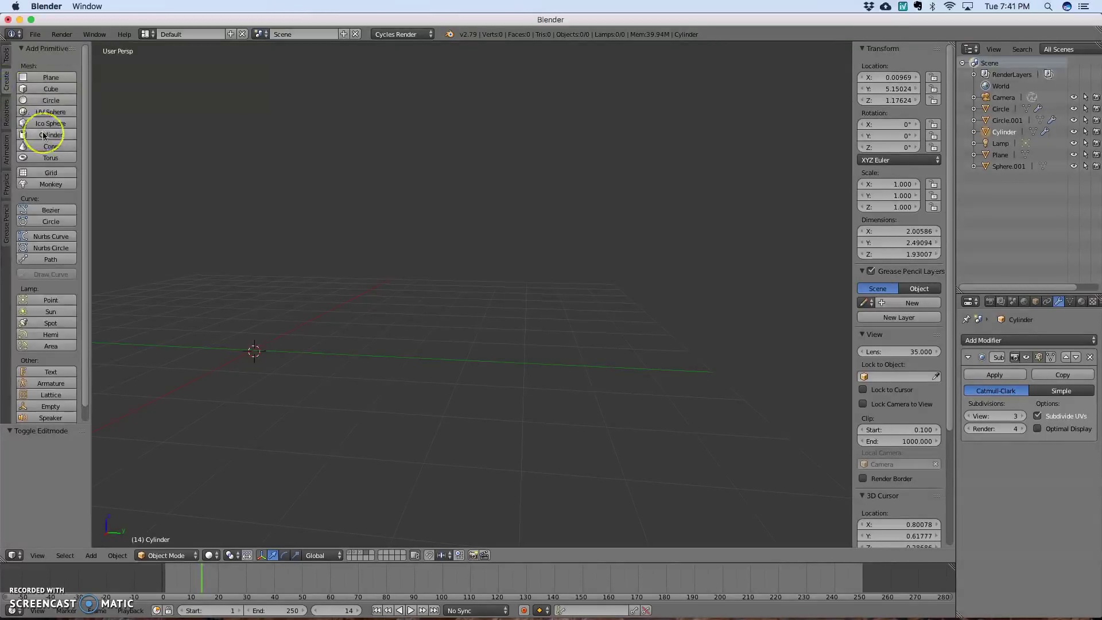
{"action": "left_click", "coordinate": [44, 135]}
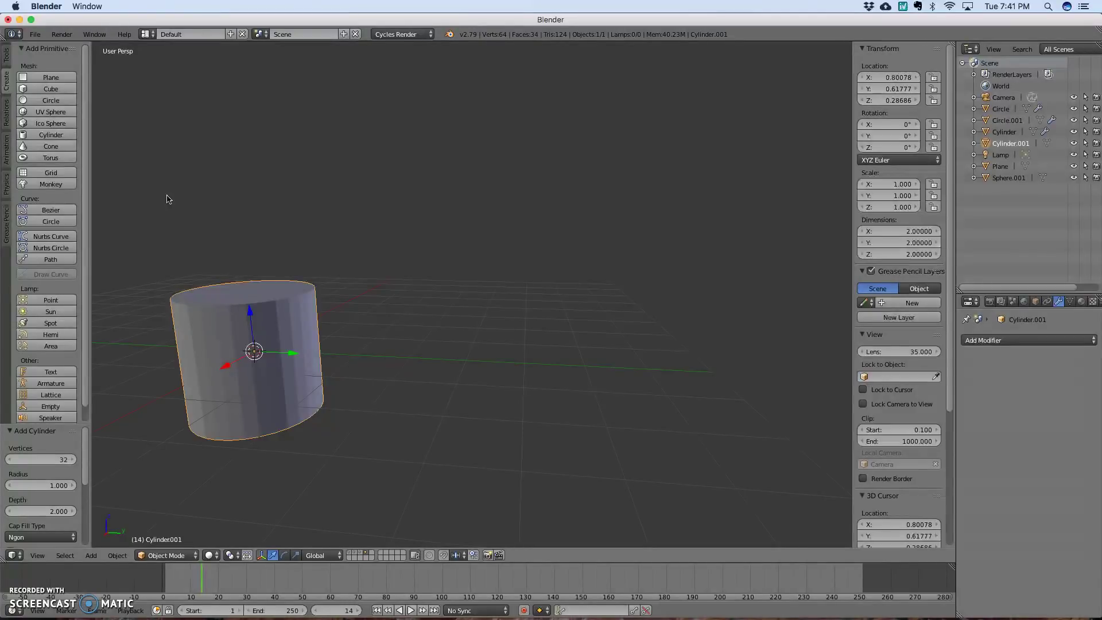
{"action": "key", "text": "KP_Decimal"}
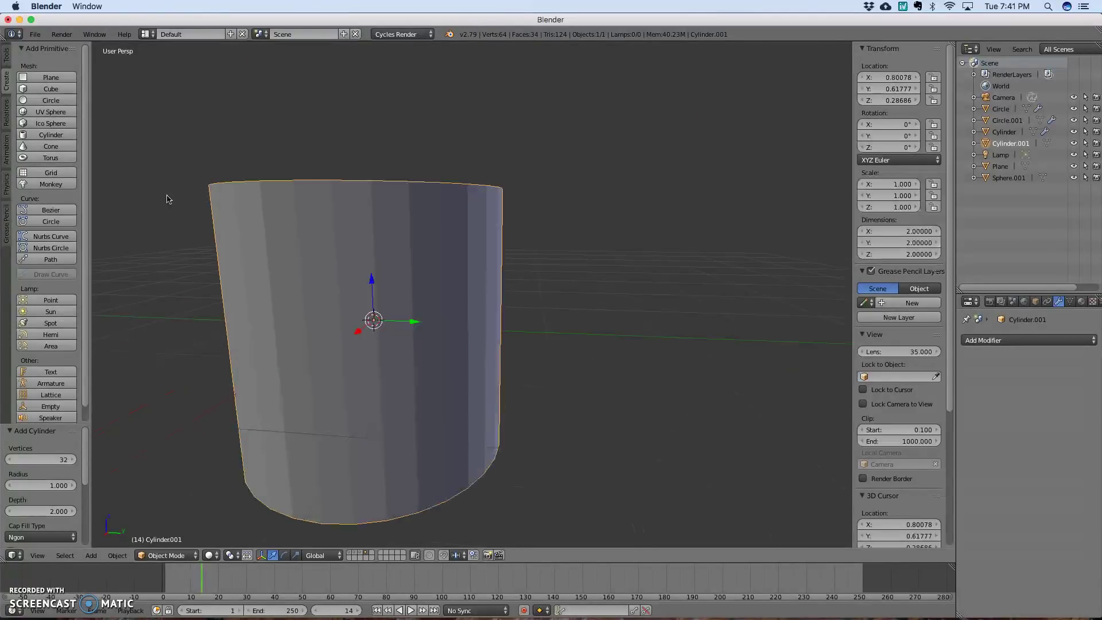
{"action": "scroll", "coordinate": [176, 190], "scroll_direction": "up", "scroll_amount": 3}
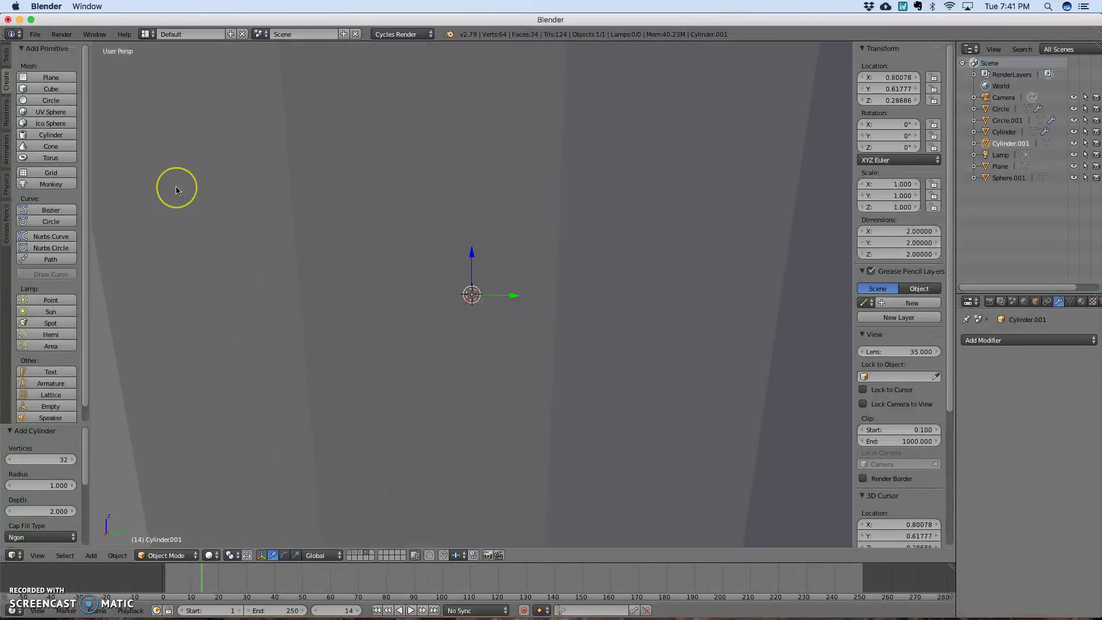
{"action": "scroll", "coordinate": [176, 190], "scroll_direction": "down", "scroll_amount": 6}
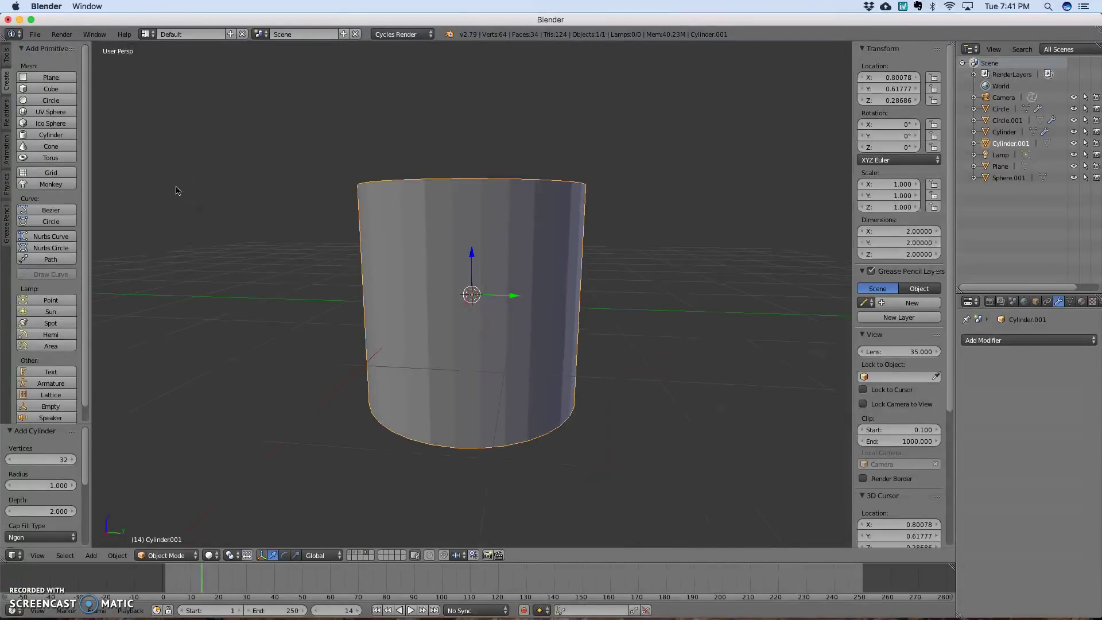
{"action": "key", "text": "KP_1"}
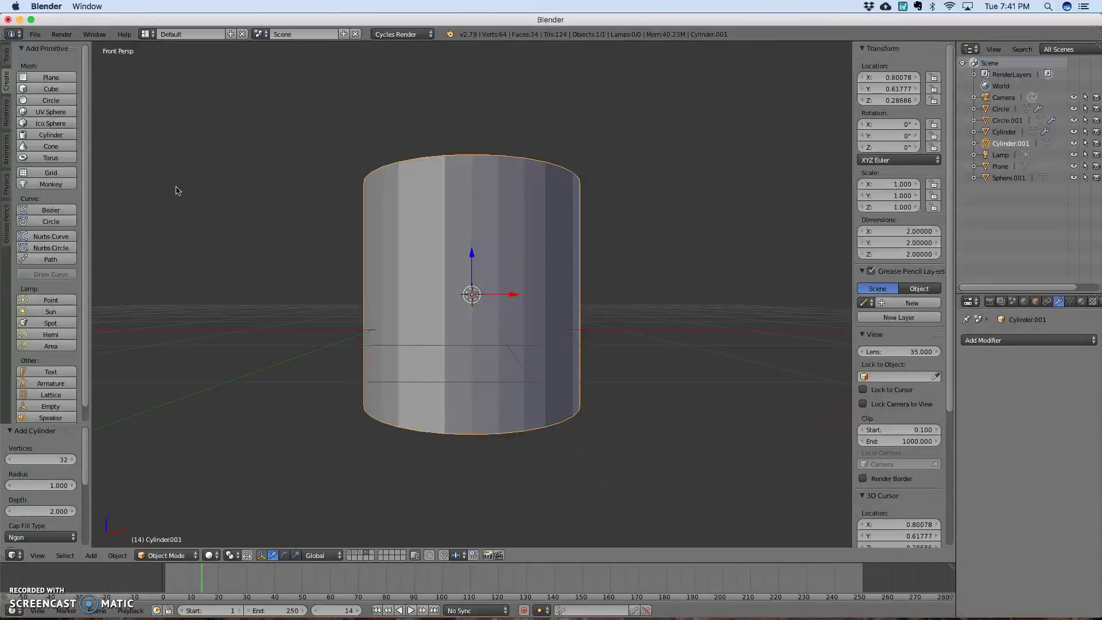
{"action": "key", "text": "KP_5"}
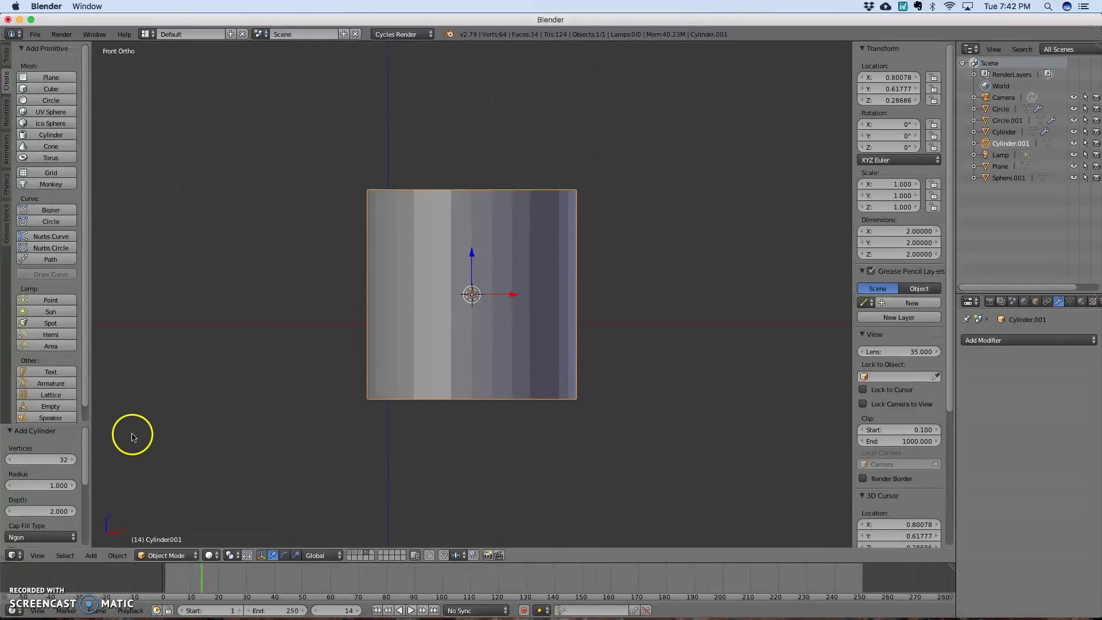
- Enter Edit Mode and scale the whole cylinder mesh along Z by about 1.69
{"action": "left_click", "coordinate": [164, 556]}
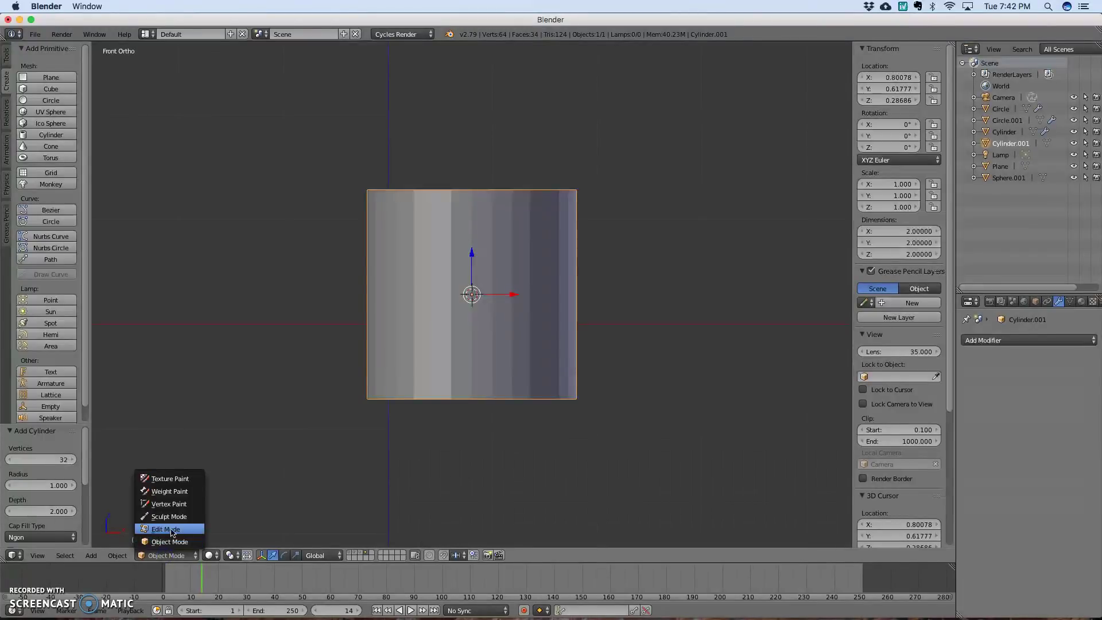
{"action": "left_click", "coordinate": [171, 529]}
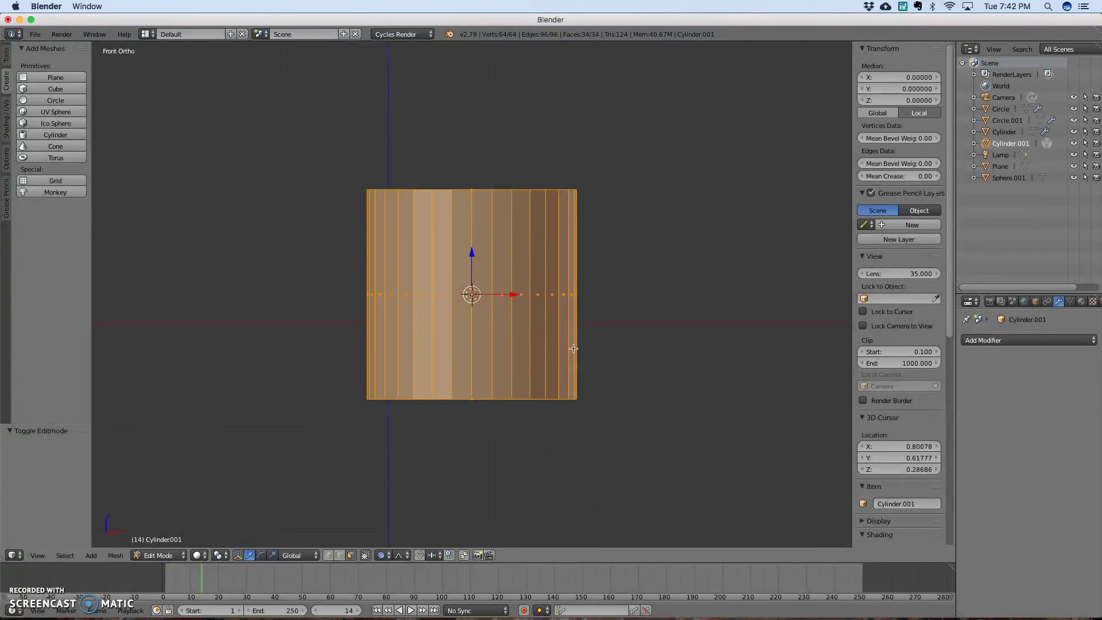
{"action": "left_click", "coordinate": [8, 58]}
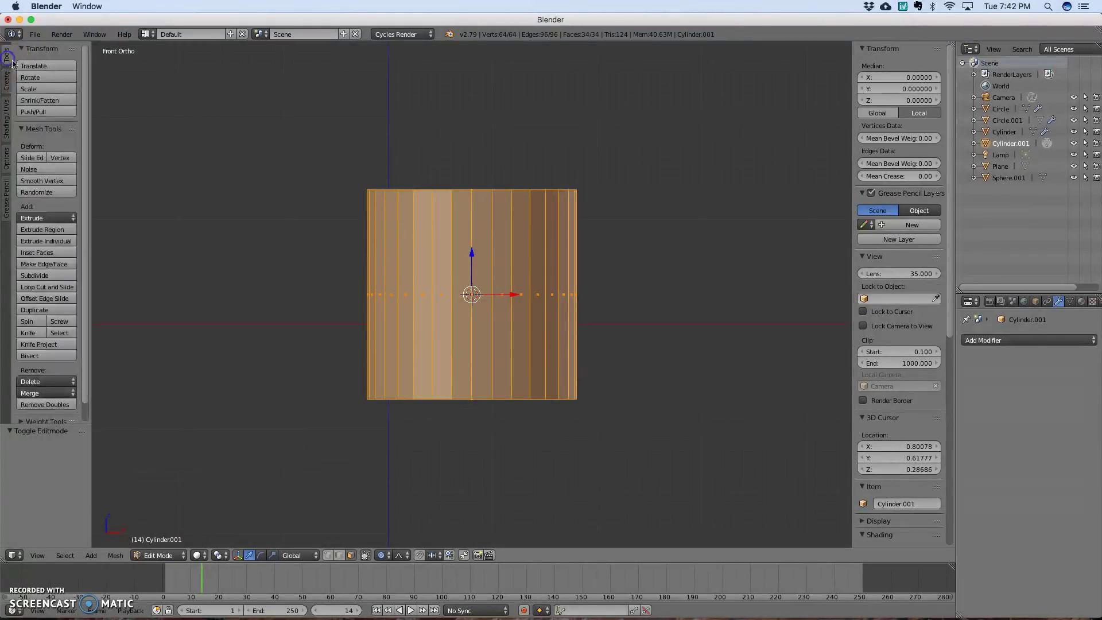
{"action": "left_click", "coordinate": [33, 90]}
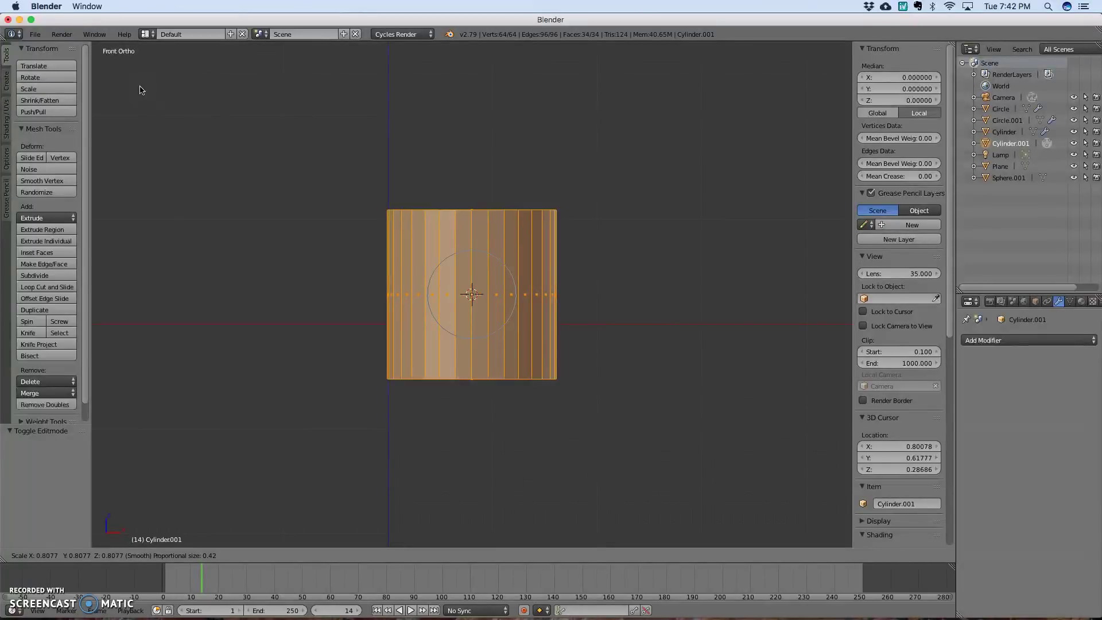
{"action": "key", "text": "z"}
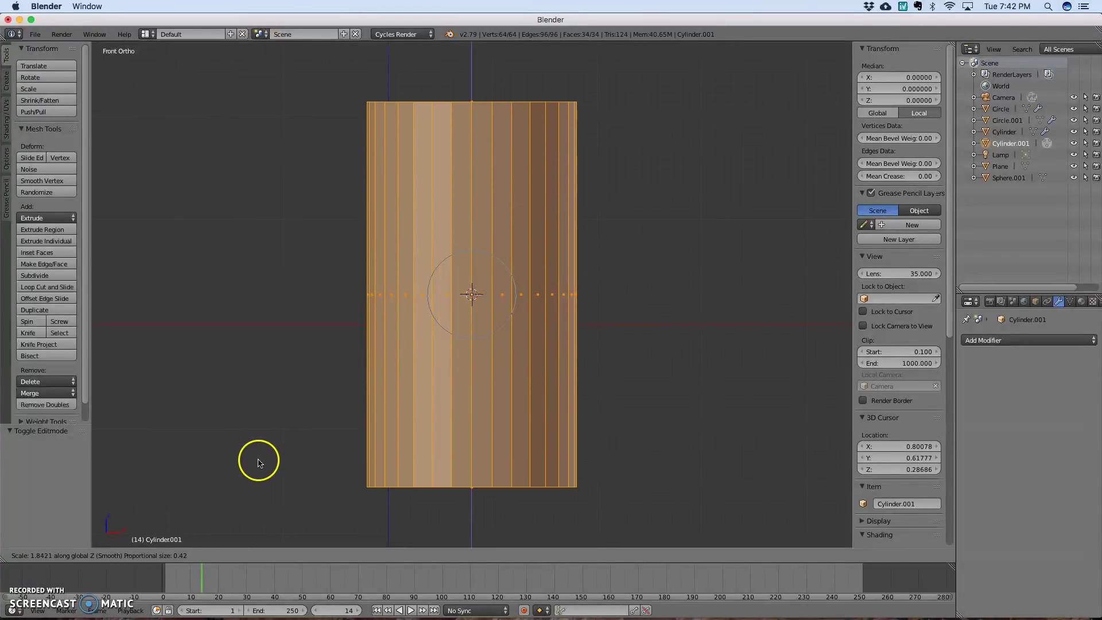
{"action": "left_click", "coordinate": [260, 537]}
- Delete the cylinder's top face using face selection, leaving the sides and base in place
{"action": "middle_click_drag", "start_coordinate": [698, 445], "coordinate": [656, 497]}
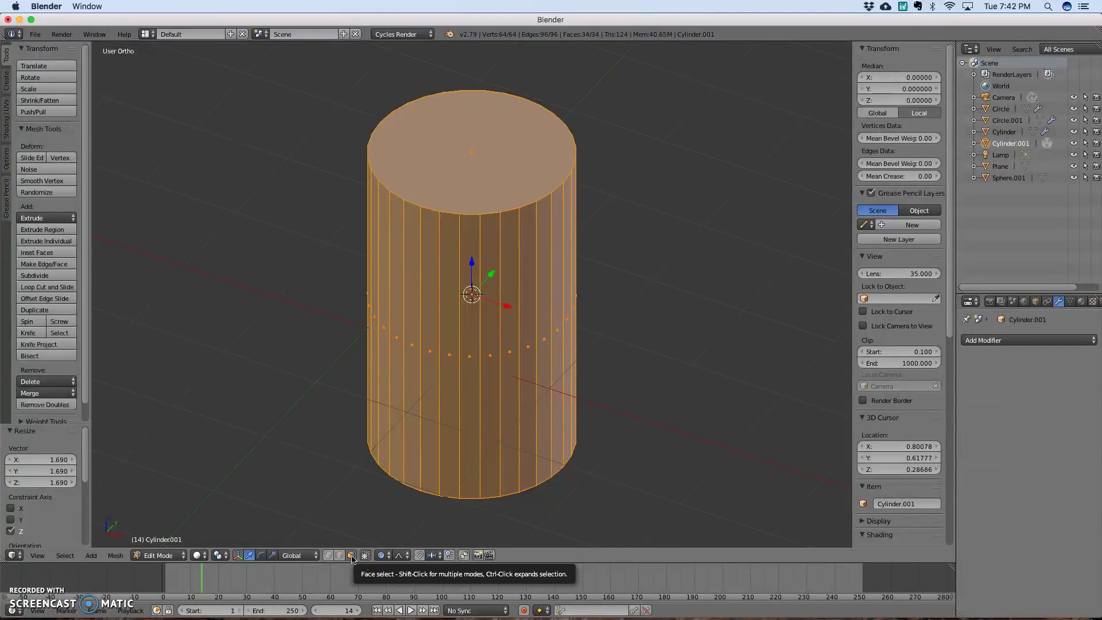
{"action": "right_click", "coordinate": [474, 148]}
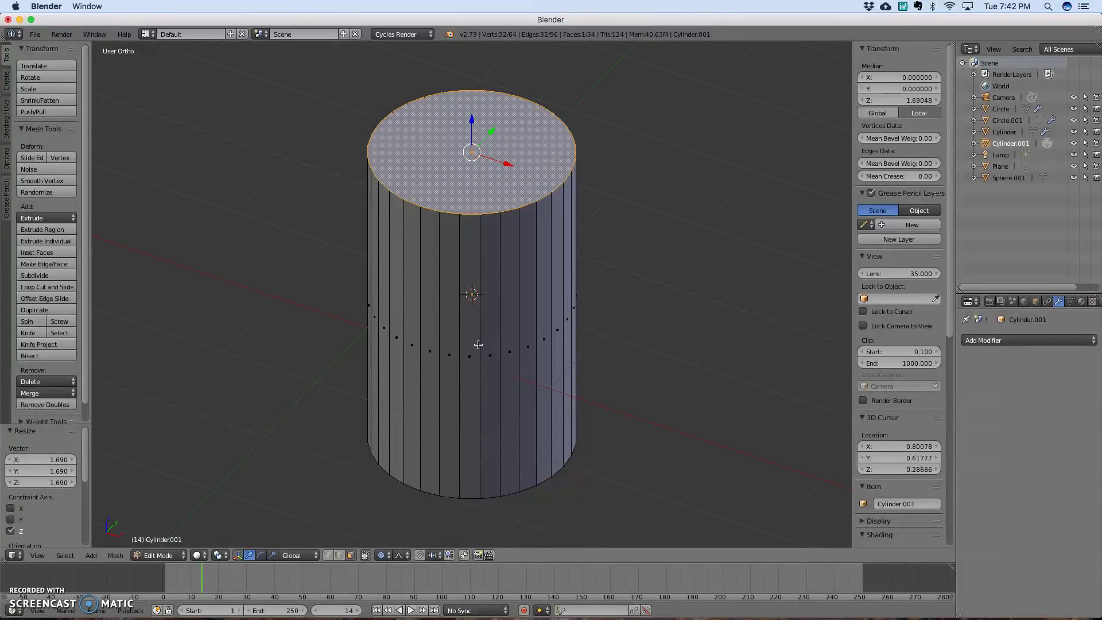
{"action": "key", "text": "x"}
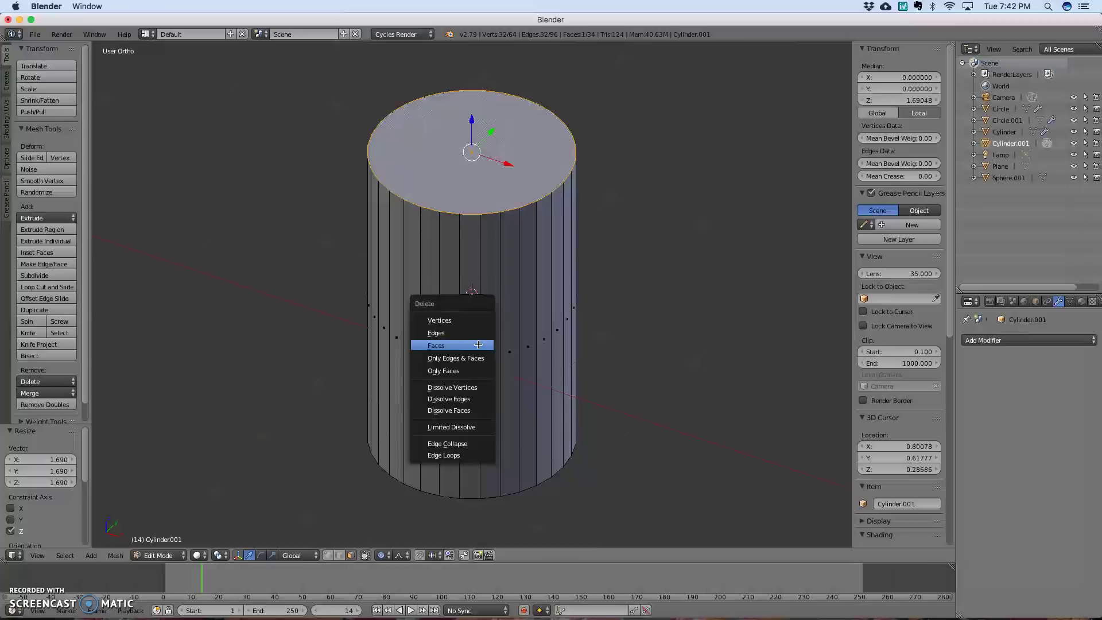
{"action": "left_click", "coordinate": [443, 346]}
- Add one horizontal loop cut around the cylinder just below its open rim, at a local Z of about 1.37
{"action": "middle_click_drag", "start_coordinate": [688, 268], "coordinate": [588, 246]}
{"action": "key", "text": "KP_1"}
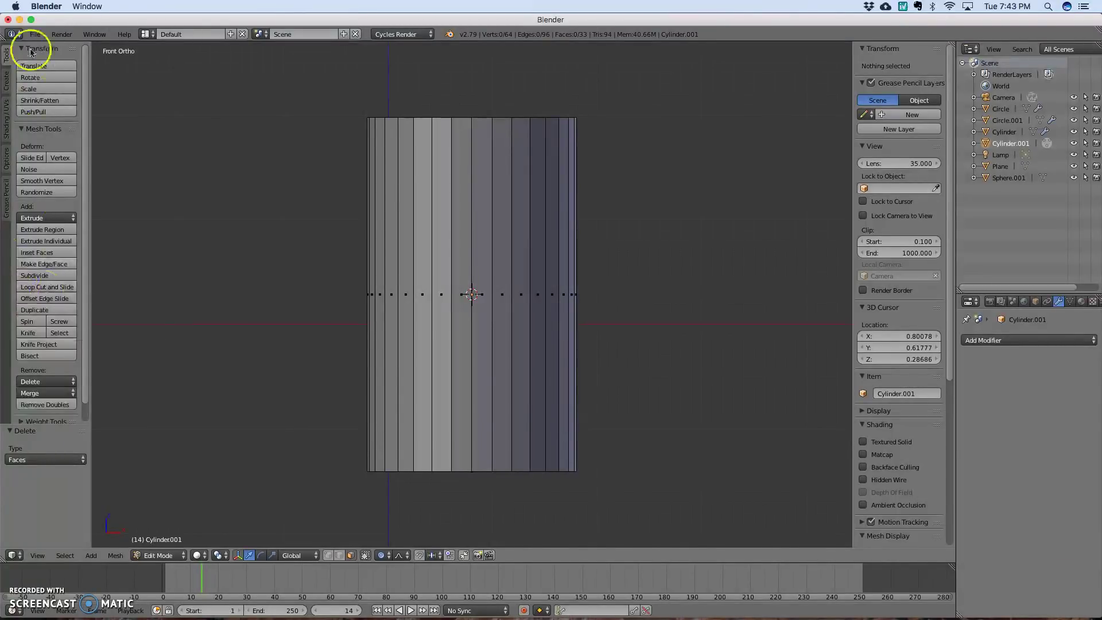
{"action": "left_click", "coordinate": [42, 288]}
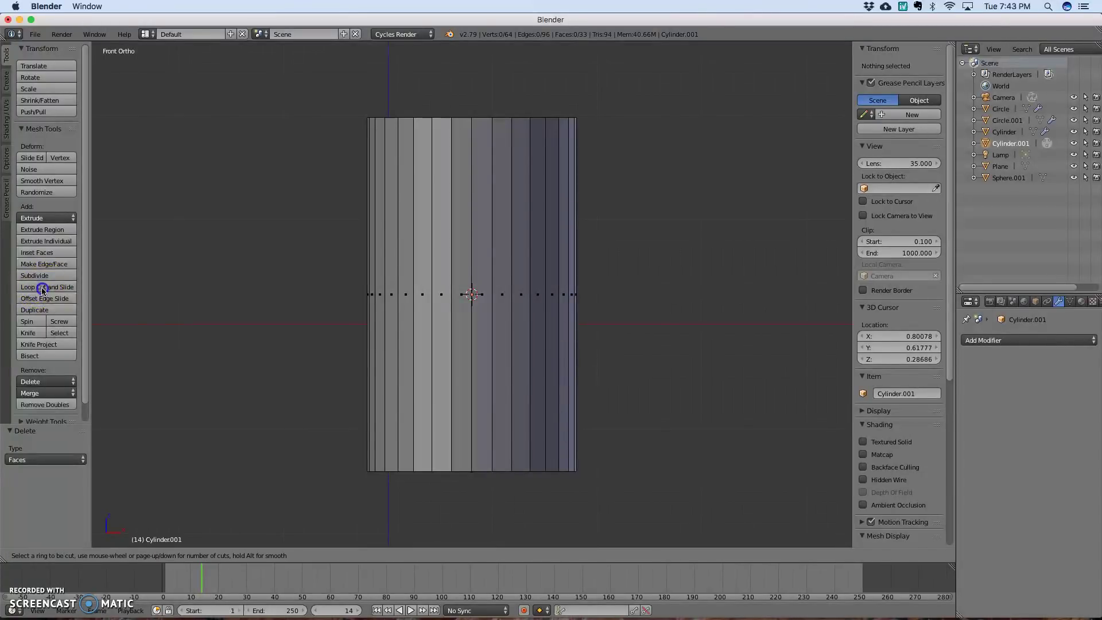
{"action": "left_click", "coordinate": [444, 296]}
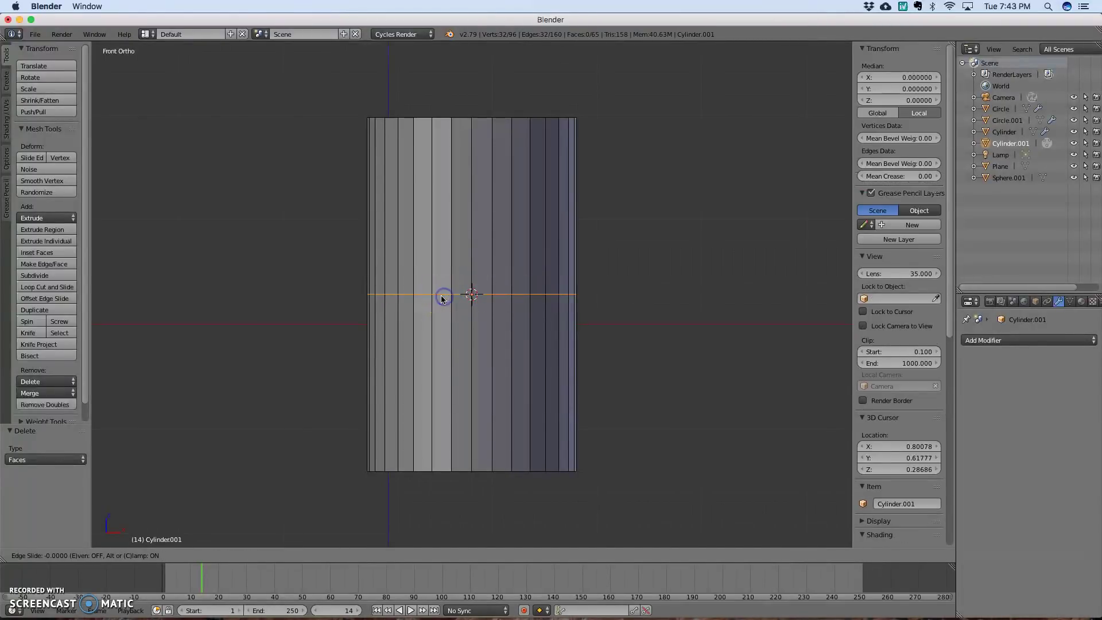
{"action": "left_click", "coordinate": [442, 151]}
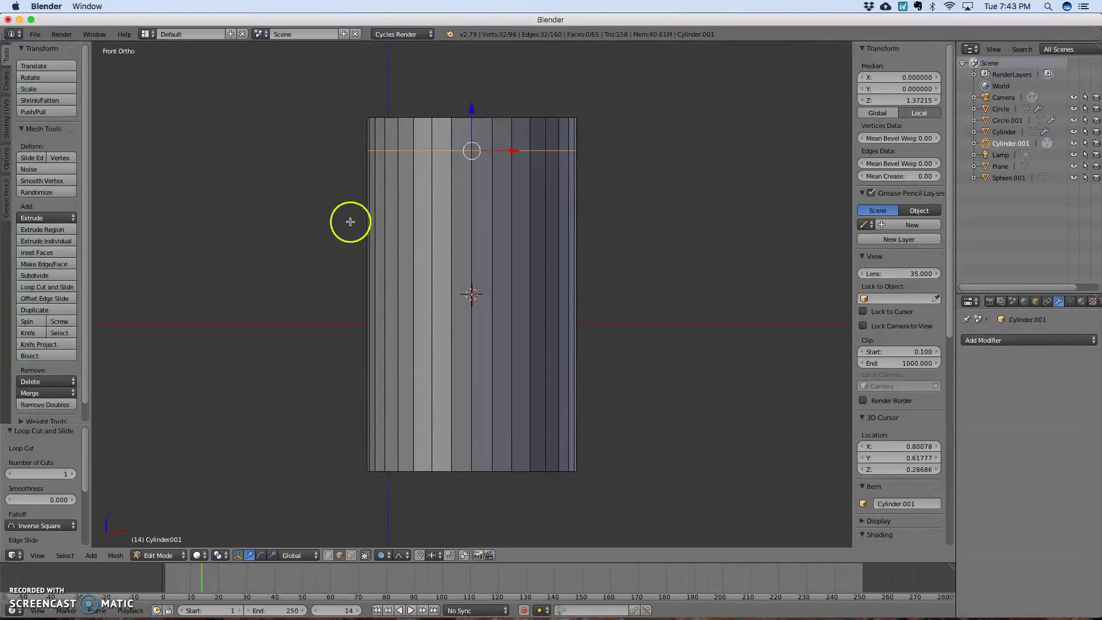
- Add a second horizontal loop cut just above the cylinder's base, at a local Z of about -1.33
{"action": "left_click", "coordinate": [59, 286]}
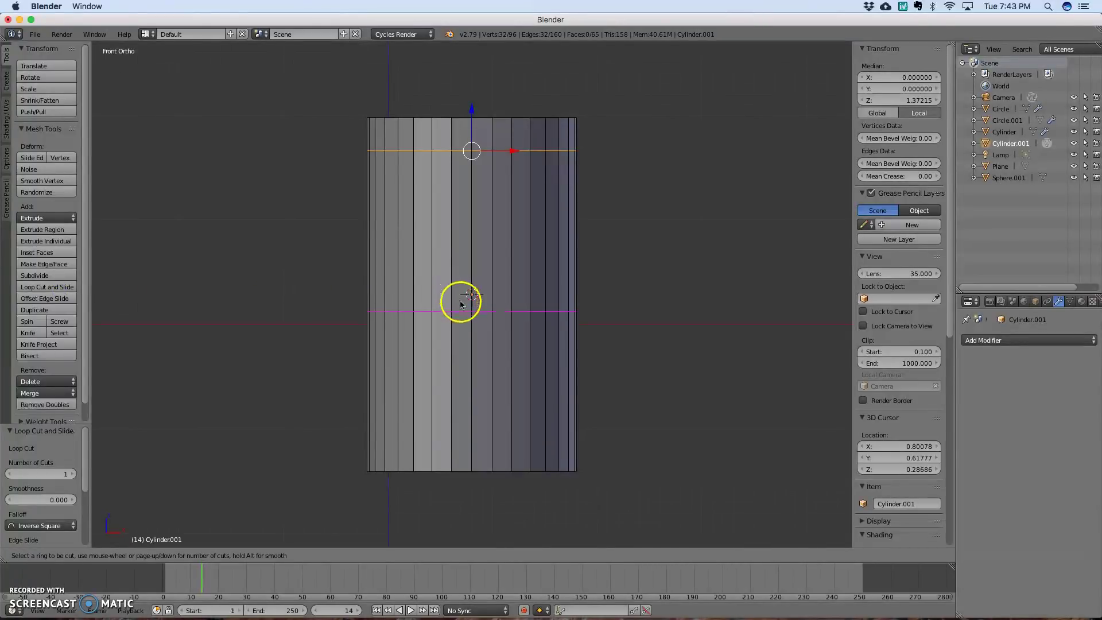
{"action": "left_click", "coordinate": [470, 313]}
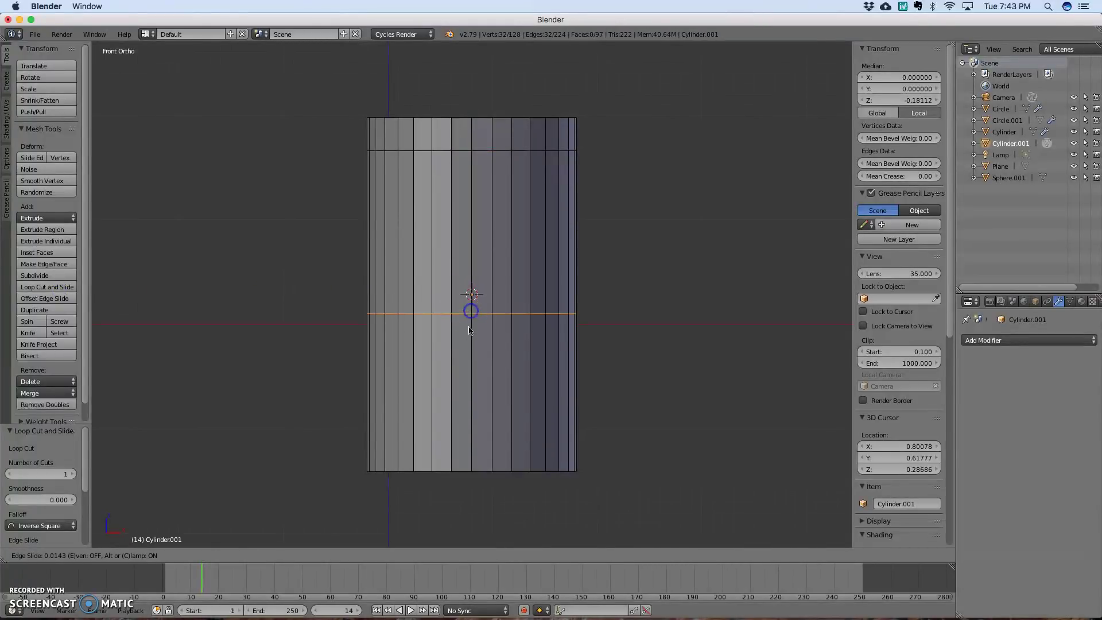
{"action": "left_click", "coordinate": [466, 435]}
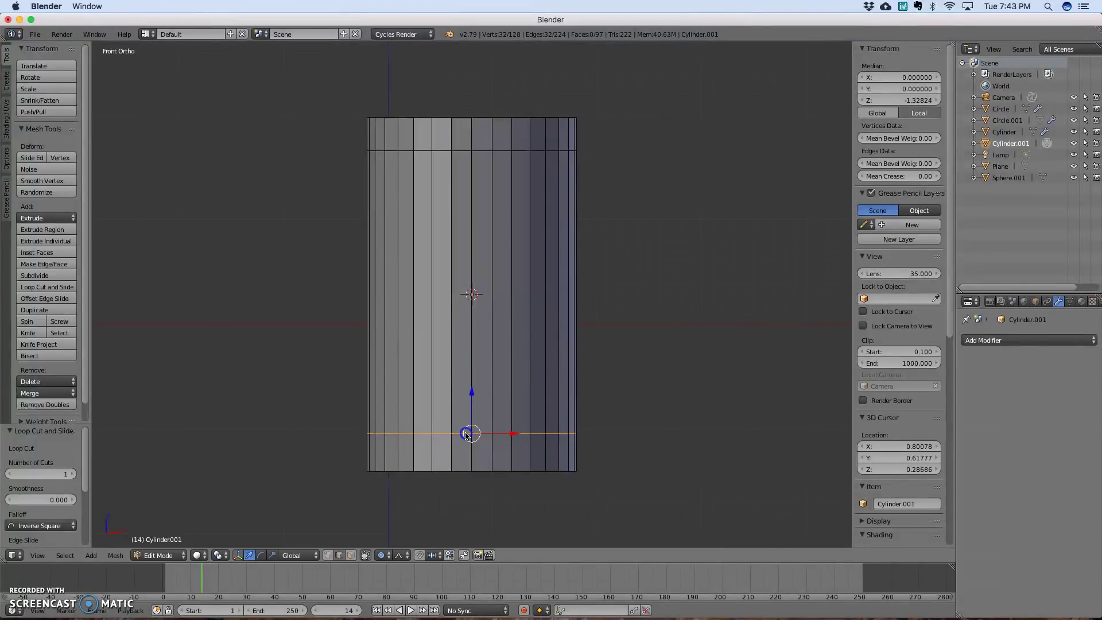
{"action": "left_click", "coordinate": [19, 578]}
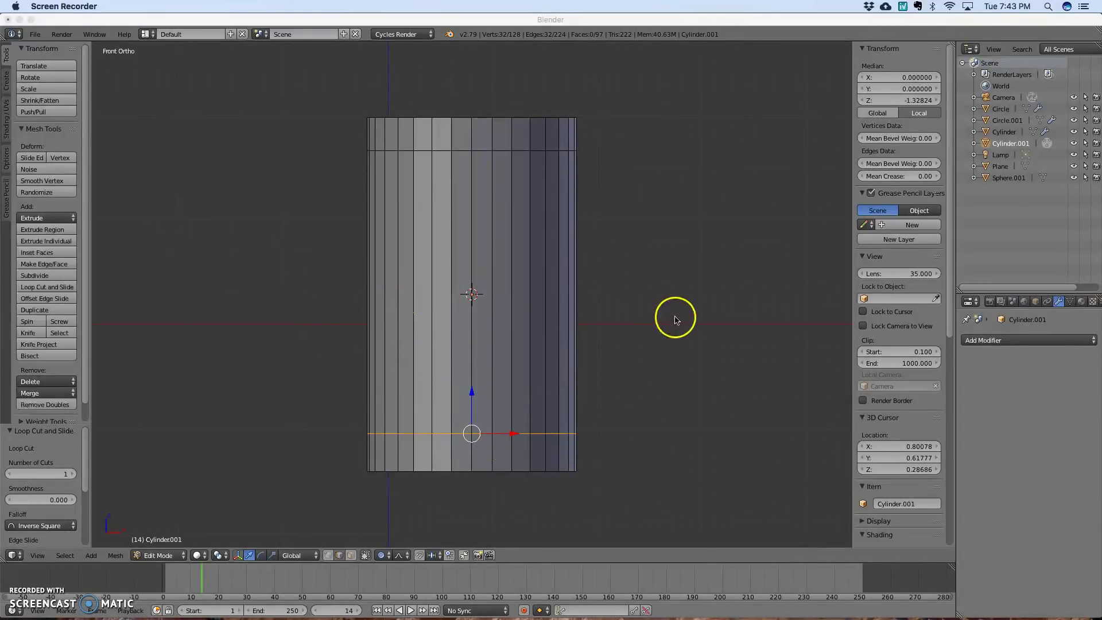
{"action": "left_click", "coordinate": [651, 404]}
{"action": "left_click", "coordinate": [618, 377]}
{"action": "left_click", "coordinate": [601, 415]}
{"action": "right_click", "coordinate": [549, 404]}
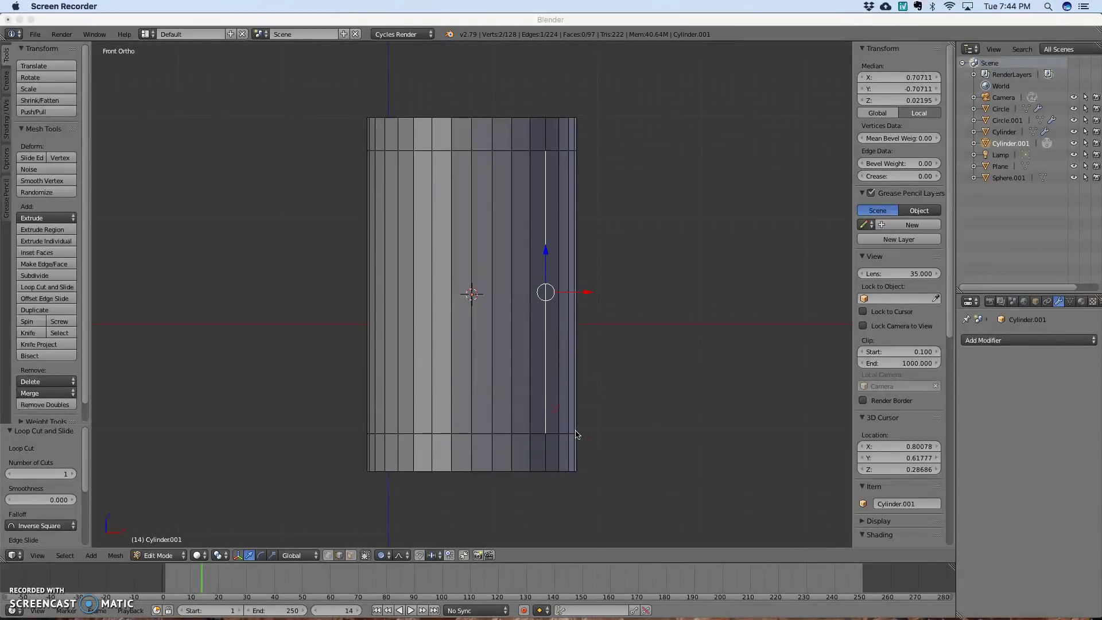
{"action": "right_click", "coordinate": [459, 434]}
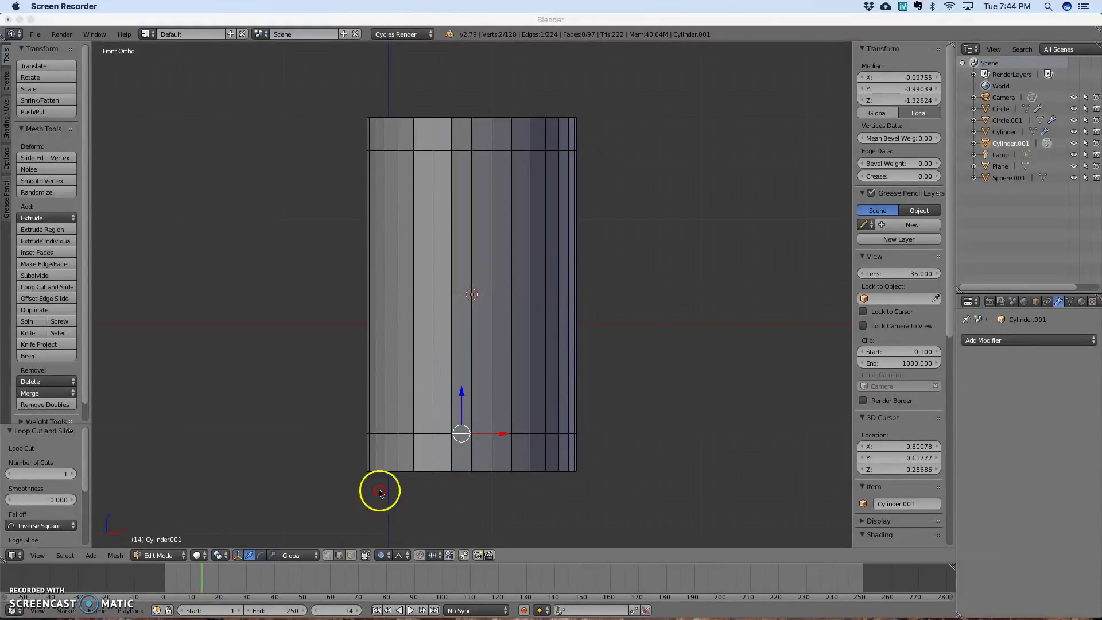
{"action": "scroll", "coordinate": [160, 545], "scroll_direction": "up", "scroll_amount": 1}
{"action": "left_click", "coordinate": [311, 452]}
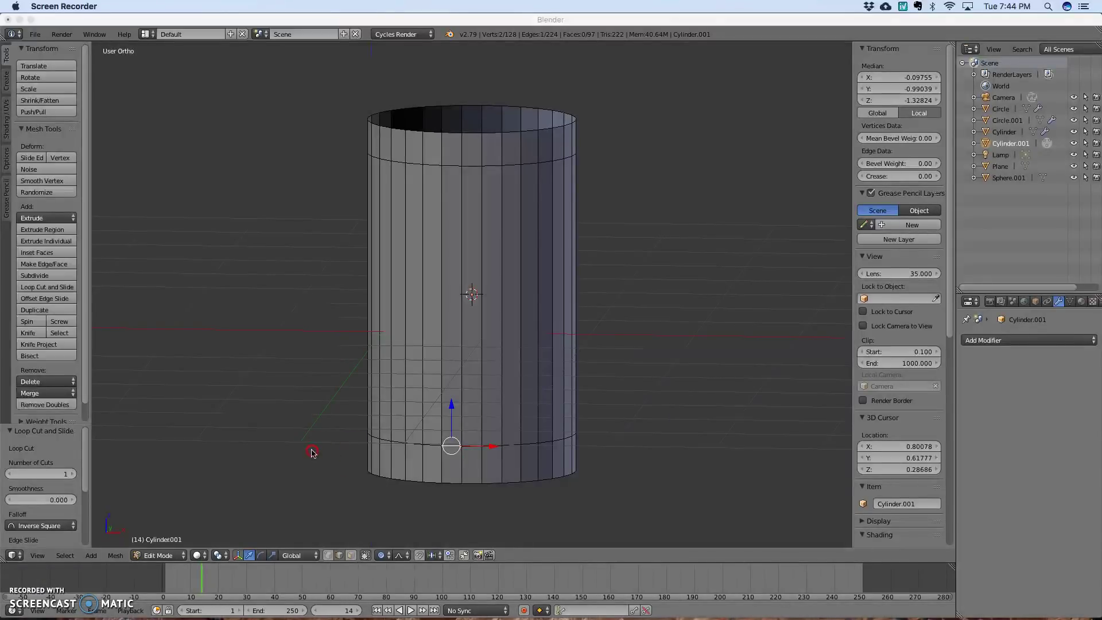
{"action": "mouse_move", "coordinate": [322, 442]}
{"action": "middle_mouse_down"}
{"action": "mouse_move", "coordinate": [337, 426]}
{"action": "mouse_move", "coordinate": [319, 431]}
{"action": "mouse_move", "coordinate": [318, 457]}
{"action": "mouse_move", "coordinate": [312, 445]}
{"action": "middle_mouse_up"}
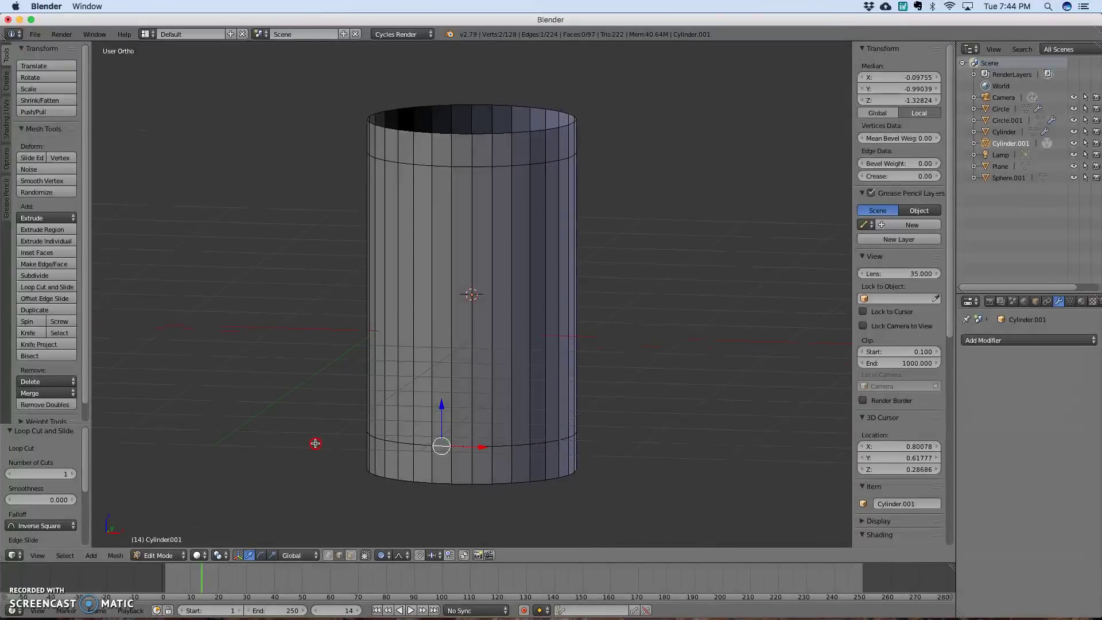
{"action": "middle_click_drag", "start_coordinate": [443, 472], "coordinate": [457, 459]}
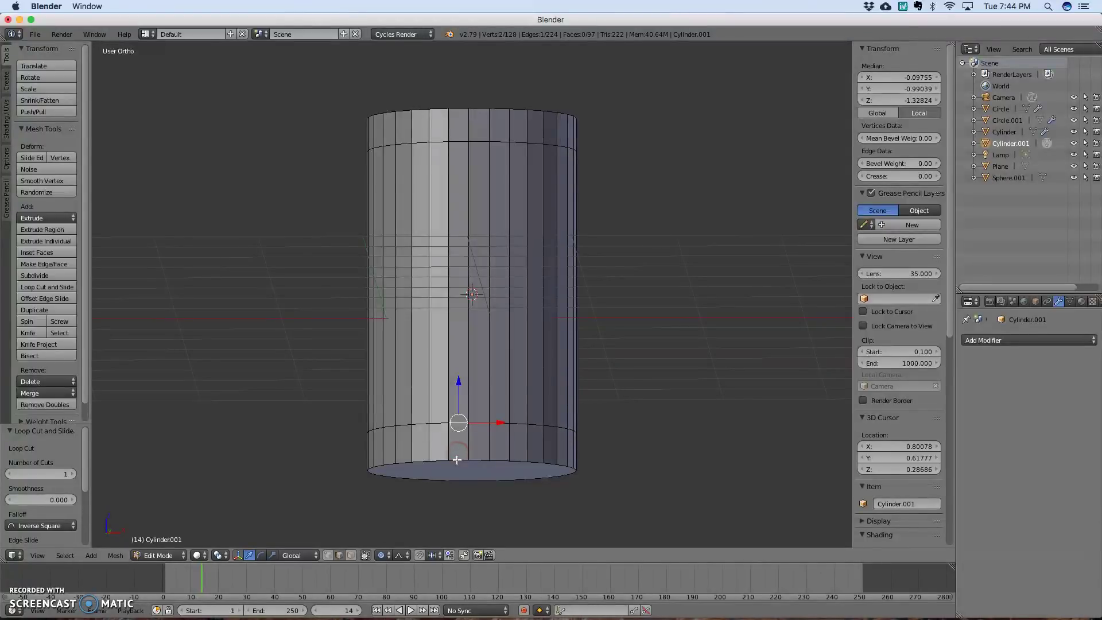
{"action": "middle_click_drag", "start_coordinate": [322, 453], "coordinate": [319, 457]}
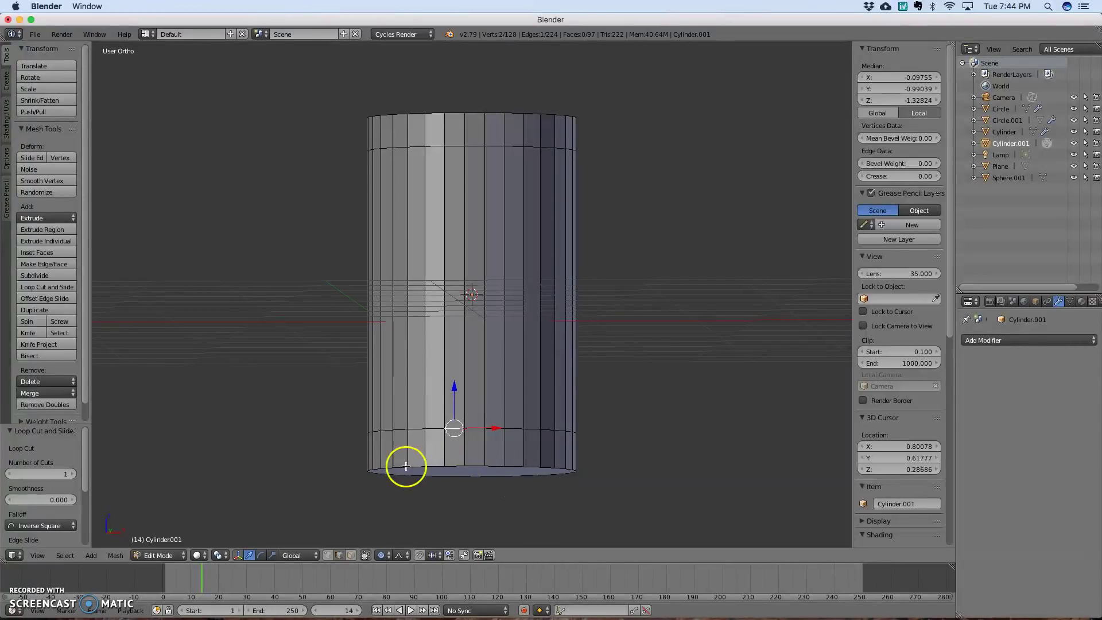
- Select the edge loop around the cylinder's base and scale it uniformly to 0.875 to taper the bottom inward
{"action": "middle_click_drag", "start_coordinate": [462, 491], "coordinate": [467, 518]}
{"action": "right_click", "coordinate": [463, 472]}
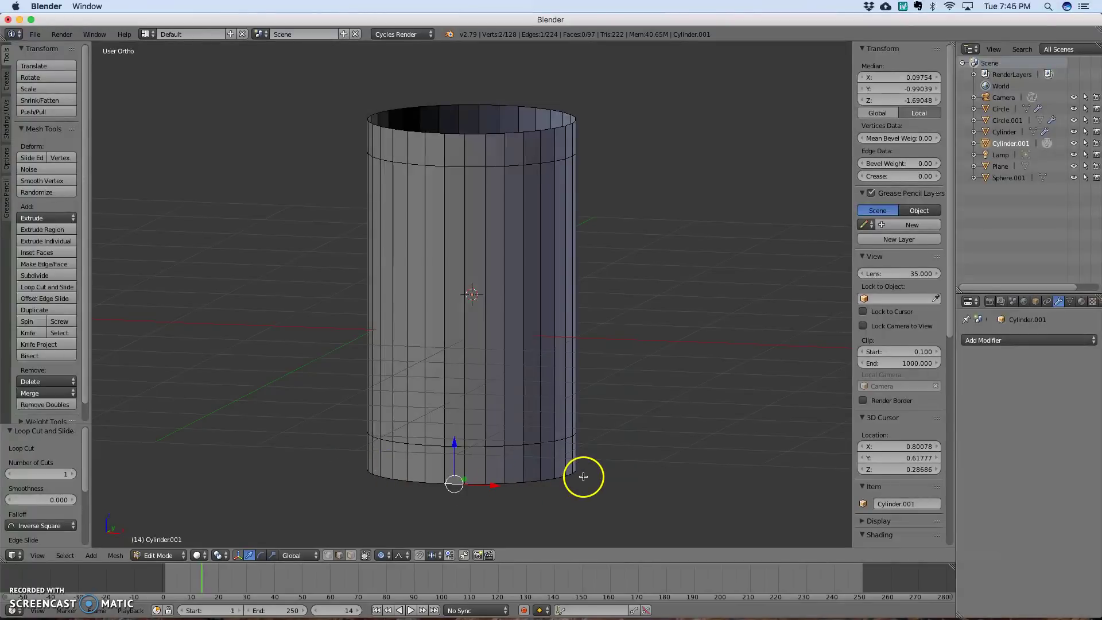
{"action": "right_click", "coordinate": [515, 482], "text": "alt"}
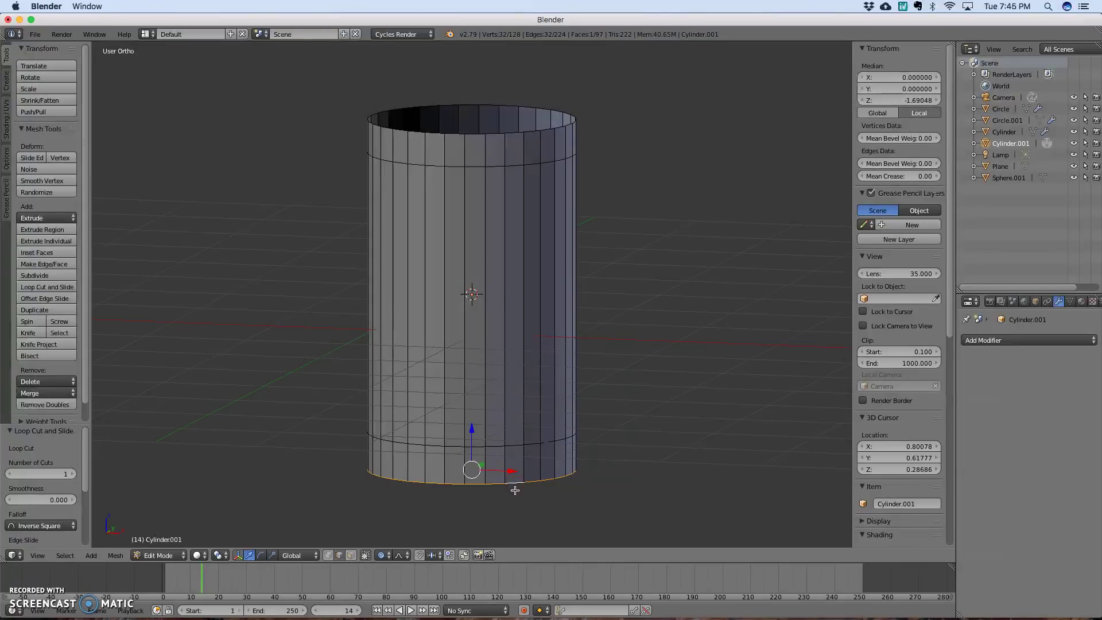
{"action": "middle_click_drag", "start_coordinate": [425, 494], "coordinate": [530, 489]}
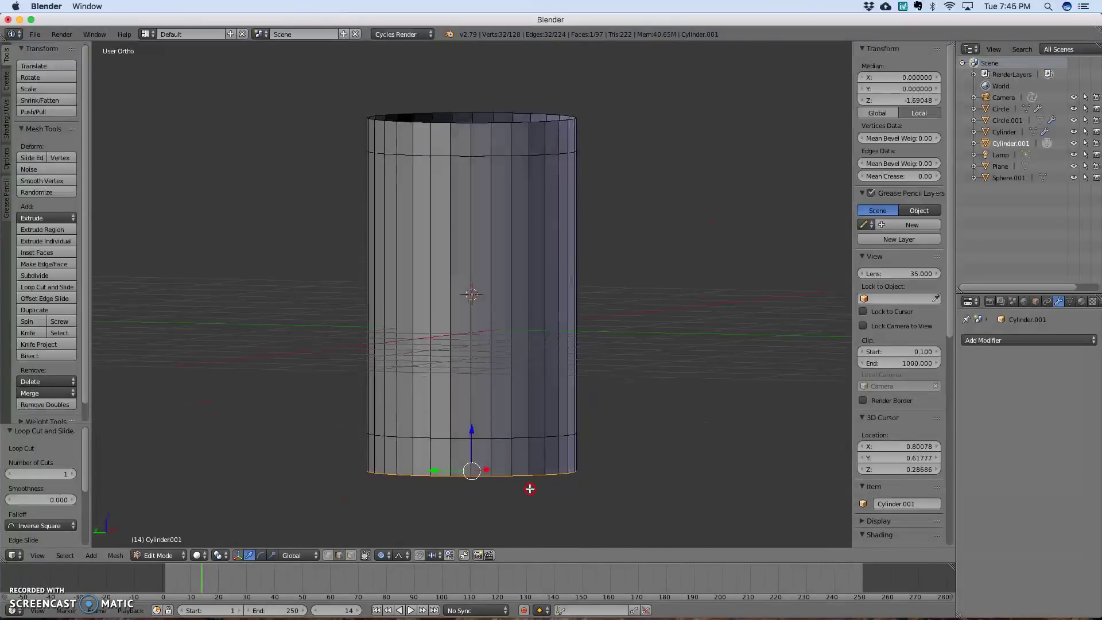
{"action": "left_click", "coordinate": [23, 88]}
{"action": "left_click_drag", "start_coordinate": [38, 102], "coordinate": [82, 131]}
{"action": "left_click", "coordinate": [83, 132]}
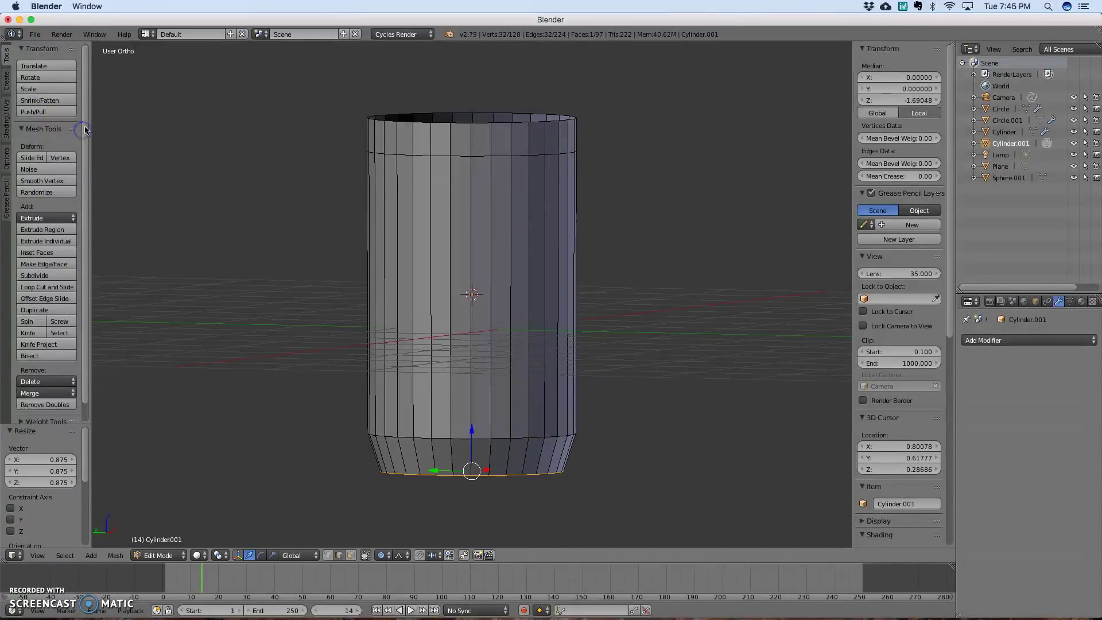
- Select the edge loop just above the cylinder's base and scale it uniformly to about 0.952 to soften the taper
{"action": "right_click", "coordinate": [441, 437]}
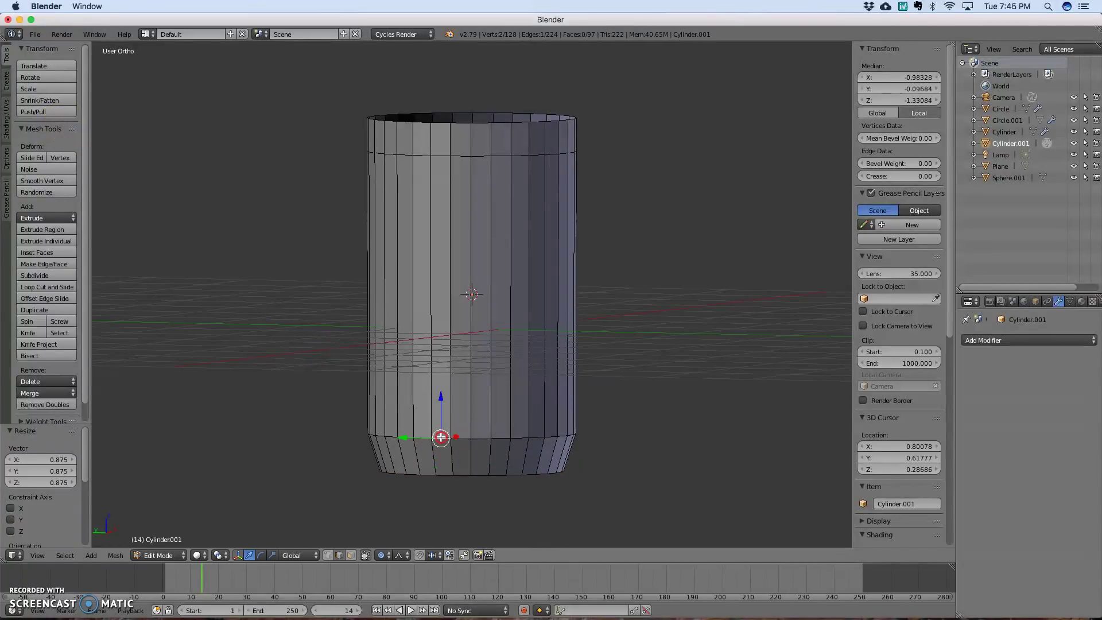
{"action": "right_click", "coordinate": [517, 437], "text": "alt"}
{"action": "middle_click_drag", "start_coordinate": [255, 432], "coordinate": [367, 443]}
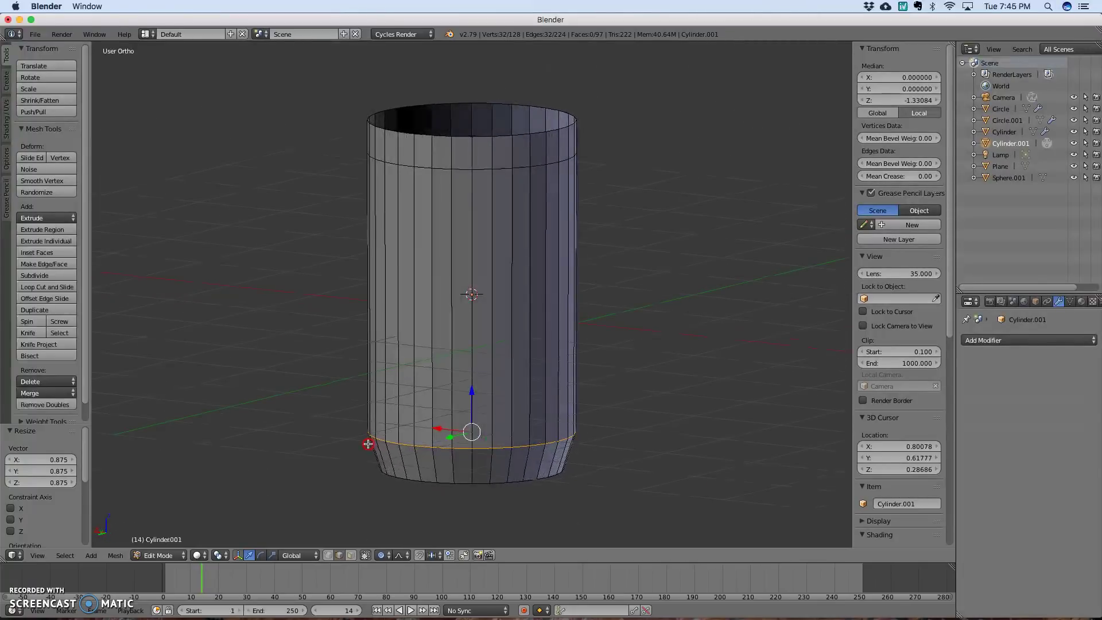
{"action": "key", "text": "s"}
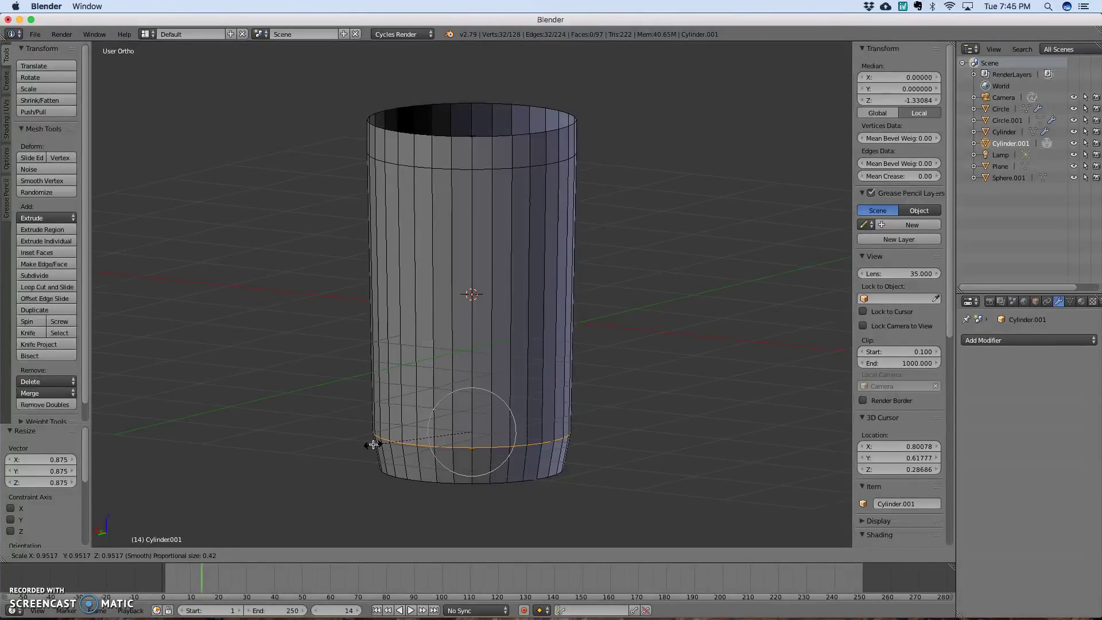
{"action": "left_click", "coordinate": [373, 445]}
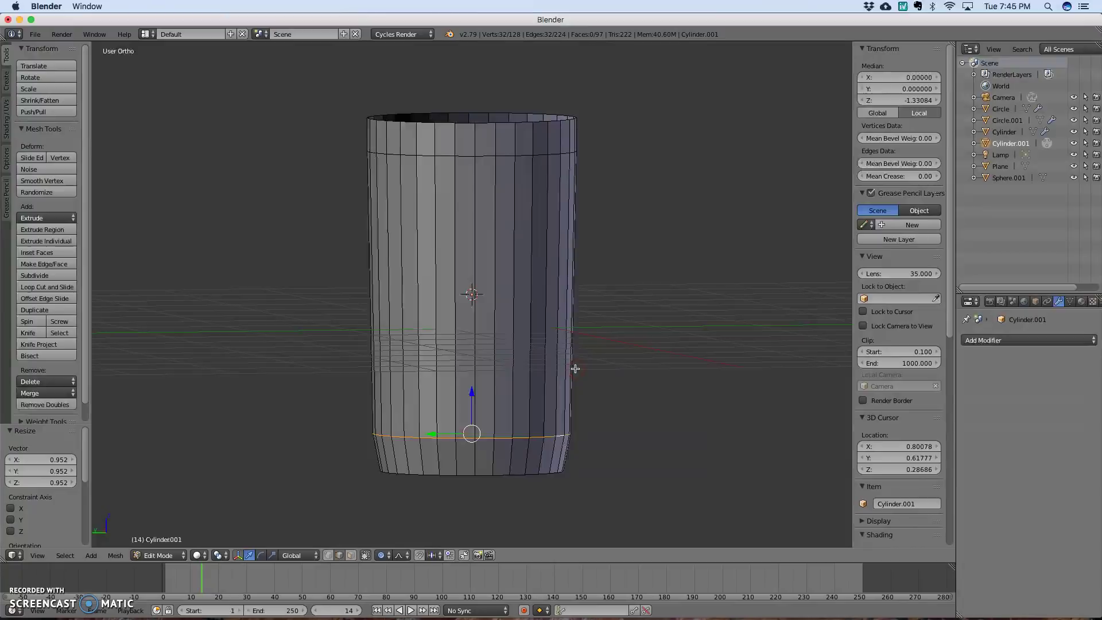
- From the front view, select the edge loop just below the open rim and scale it uniformly to about 1.065
{"action": "key", "text": "KP_1"}
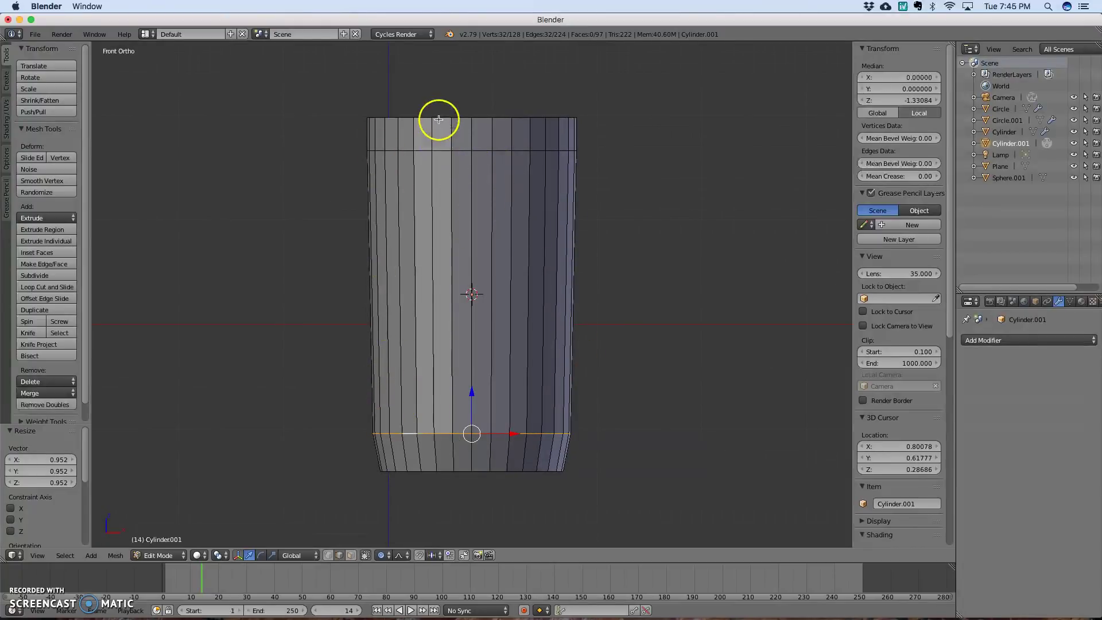
{"action": "right_click", "coordinate": [441, 150]}
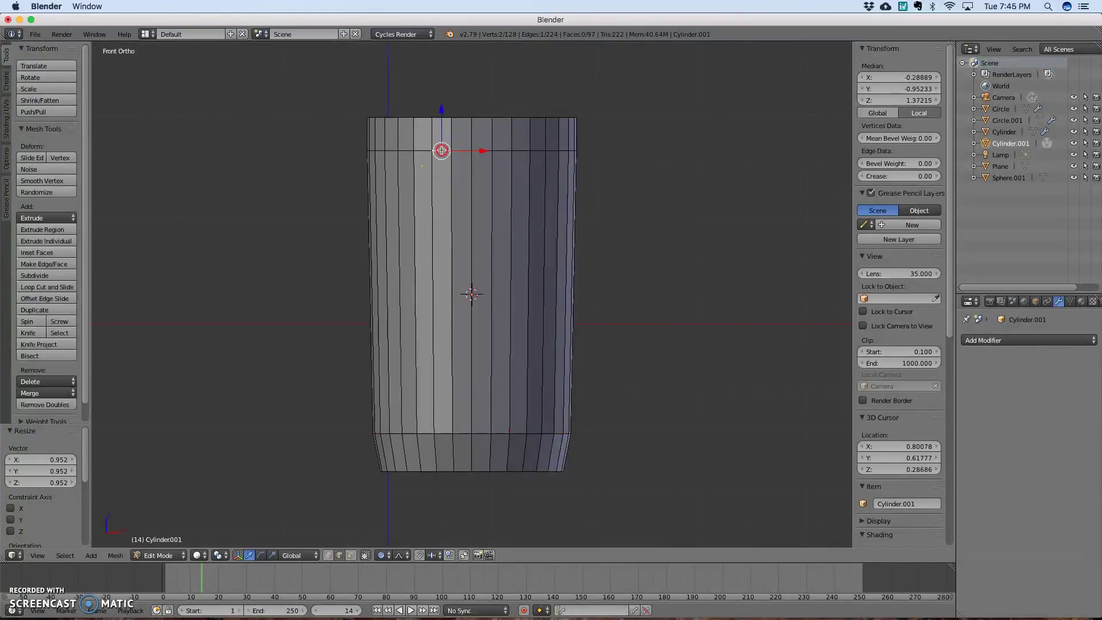
{"action": "right_click", "coordinate": [499, 151], "text": "alt"}
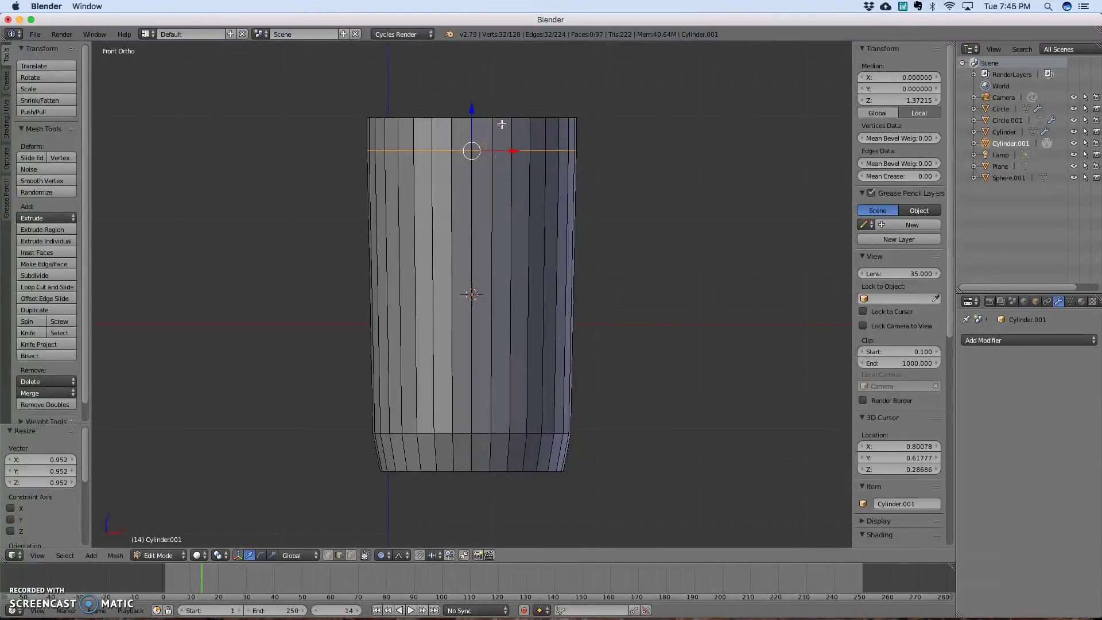
{"action": "key", "text": "s"}
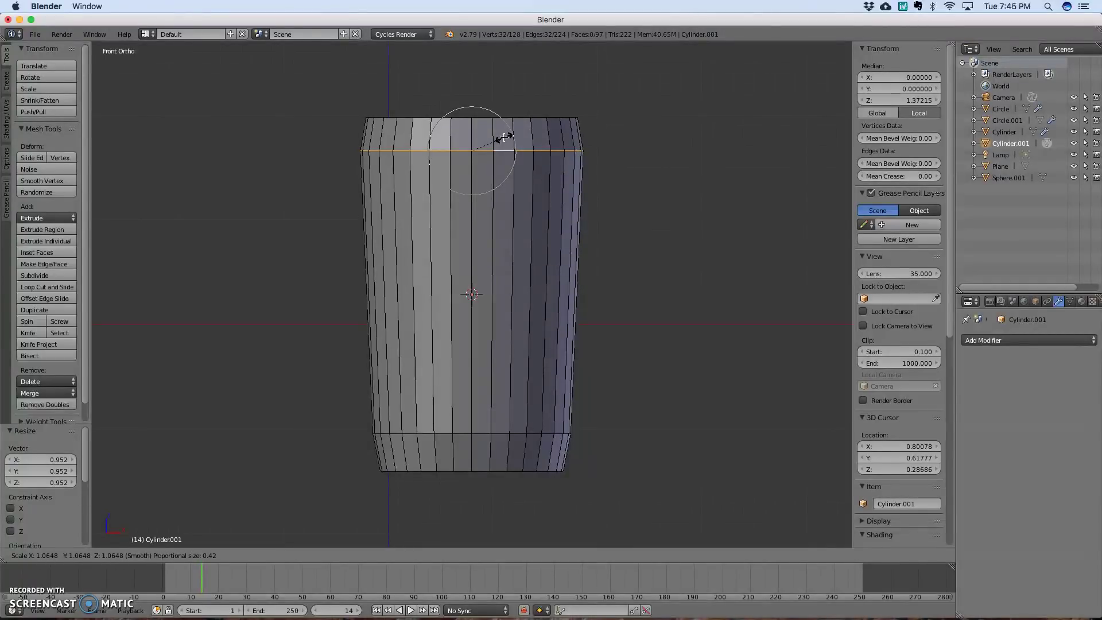
{"action": "left_click", "coordinate": [504, 137]}
- Select the edge loop around the open rim and scale it uniformly to about 1.093 so the cup flares outward
{"action": "right_click", "coordinate": [503, 118]}
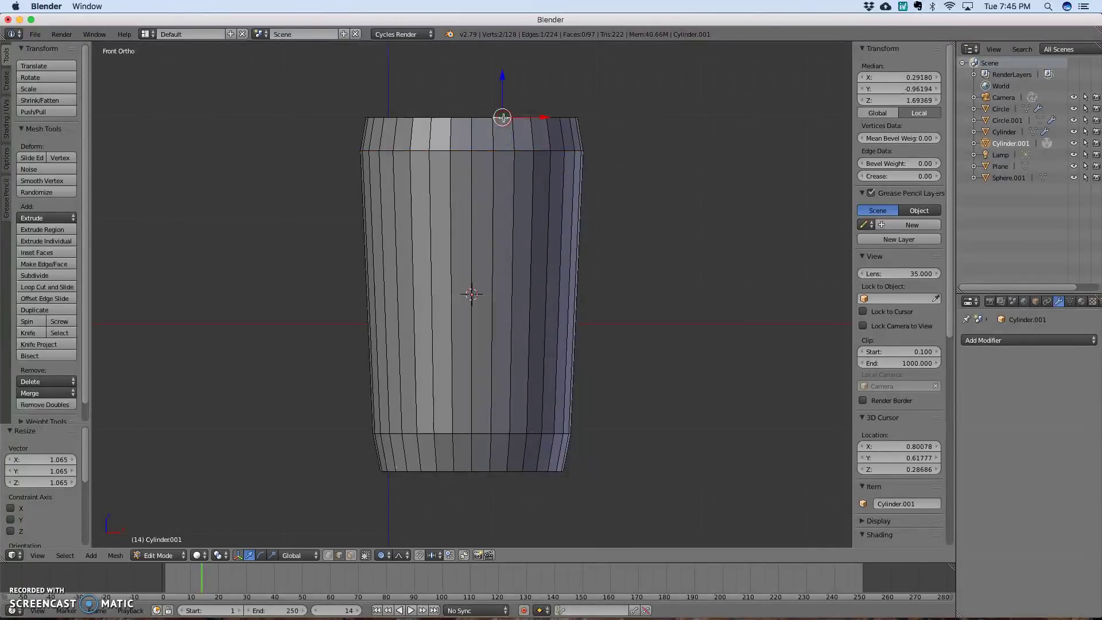
{"action": "right_click", "coordinate": [503, 118], "text": "alt"}
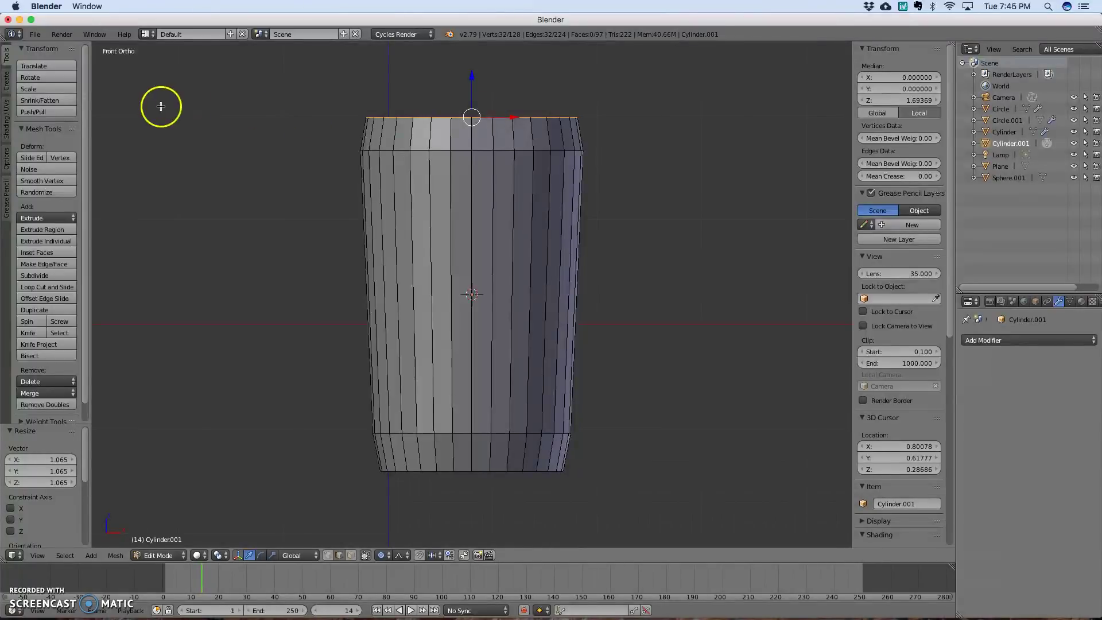
{"action": "left_click", "coordinate": [56, 89]}
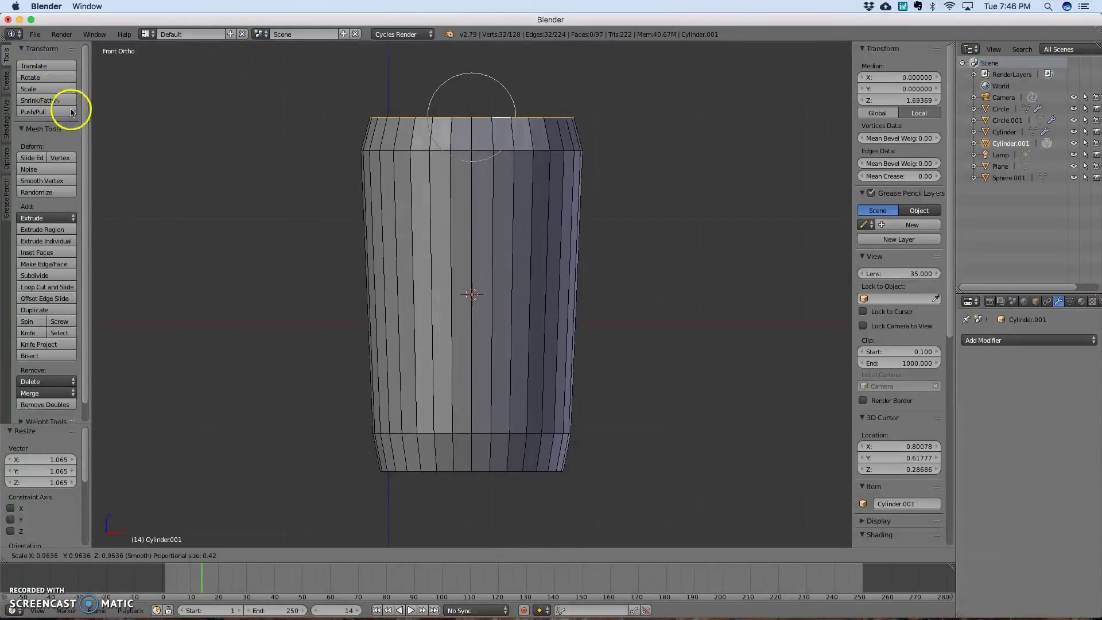
{"action": "left_click", "coordinate": [17, 111]}
- Add a Solidify modifier to the cup mesh
{"action": "scroll", "coordinate": [625, 323], "scroll_direction": "up", "scroll_amount": 1}
{"action": "middle_click_drag", "start_coordinate": [626, 323], "coordinate": [588, 325]}
{"action": "middle_click_drag", "start_coordinate": [681, 331], "coordinate": [605, 324]}
{"action": "scroll", "coordinate": [605, 322], "scroll_direction": "down", "scroll_amount": 5}
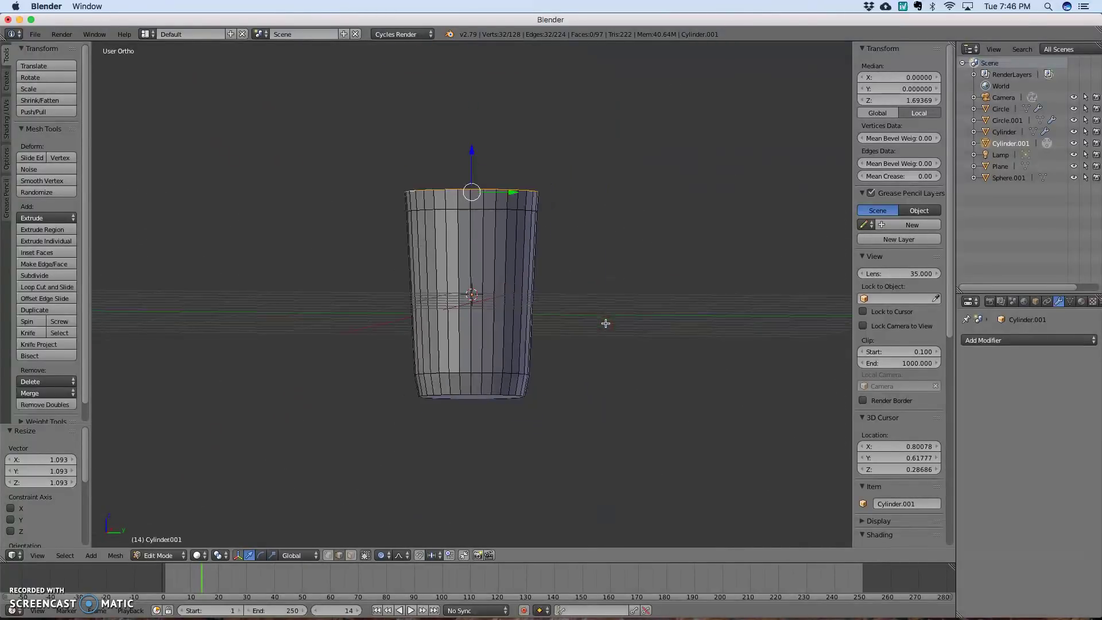
{"action": "scroll", "coordinate": [608, 319], "scroll_direction": "up", "scroll_amount": 2}
{"action": "middle_click_drag", "start_coordinate": [625, 274], "coordinate": [614, 306]}
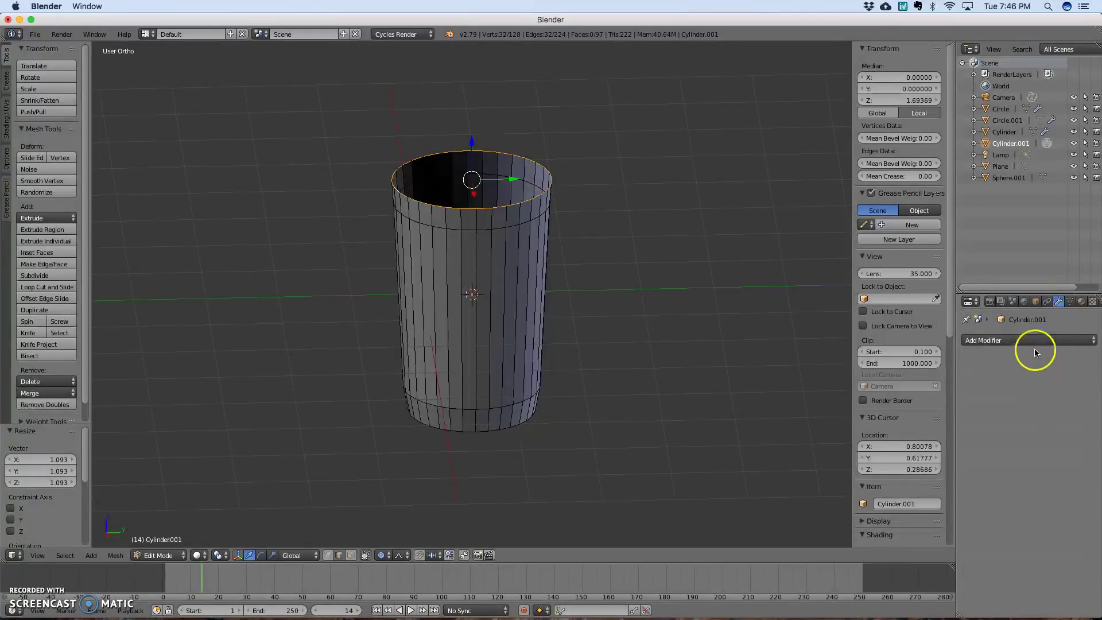
{"action": "left_click", "coordinate": [984, 340]}
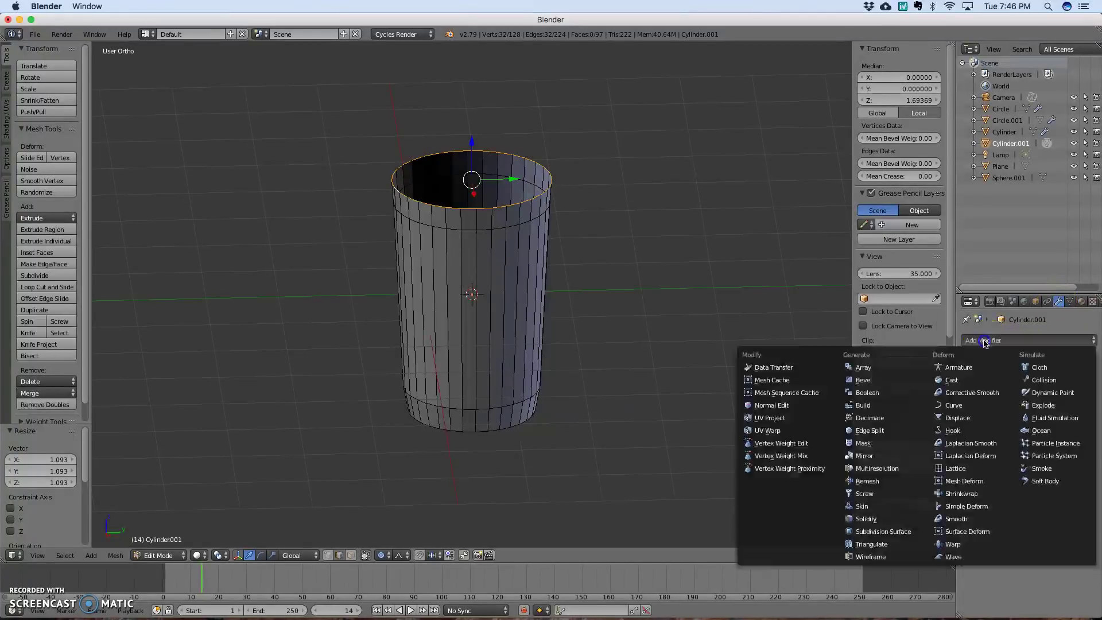
{"action": "left_click", "coordinate": [865, 519]}
- Set the Solidify thickness to about 0.162 to give the cup thick walls, and hide the viewport's properties region for more room
{"action": "middle_click_drag", "start_coordinate": [803, 399], "coordinate": [794, 436]}
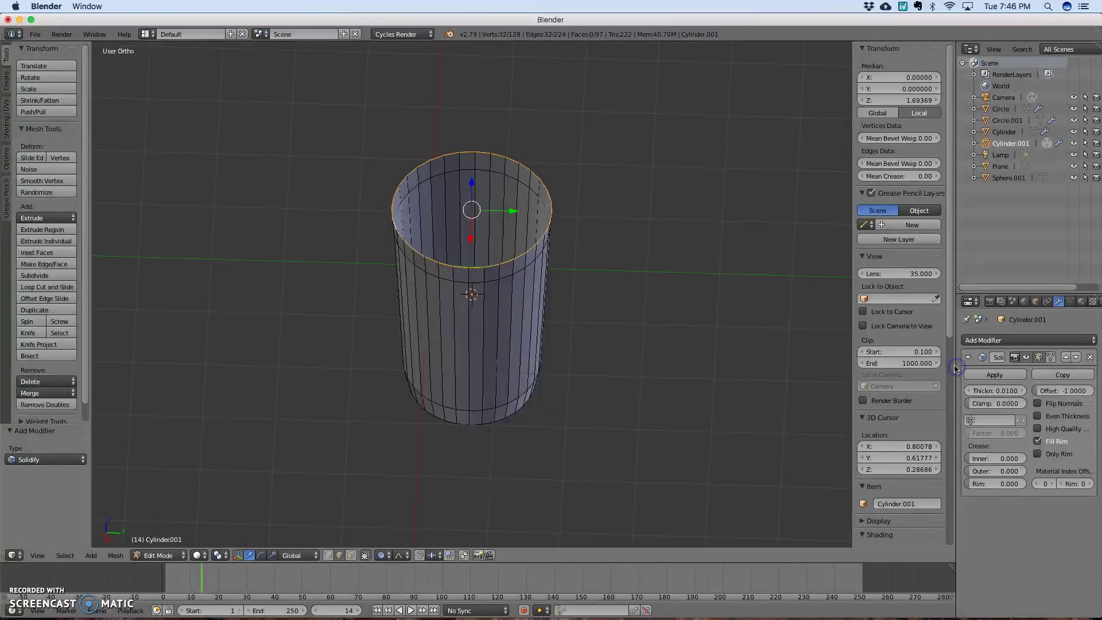
{"action": "left_click_drag", "start_coordinate": [956, 366], "coordinate": [902, 365]}
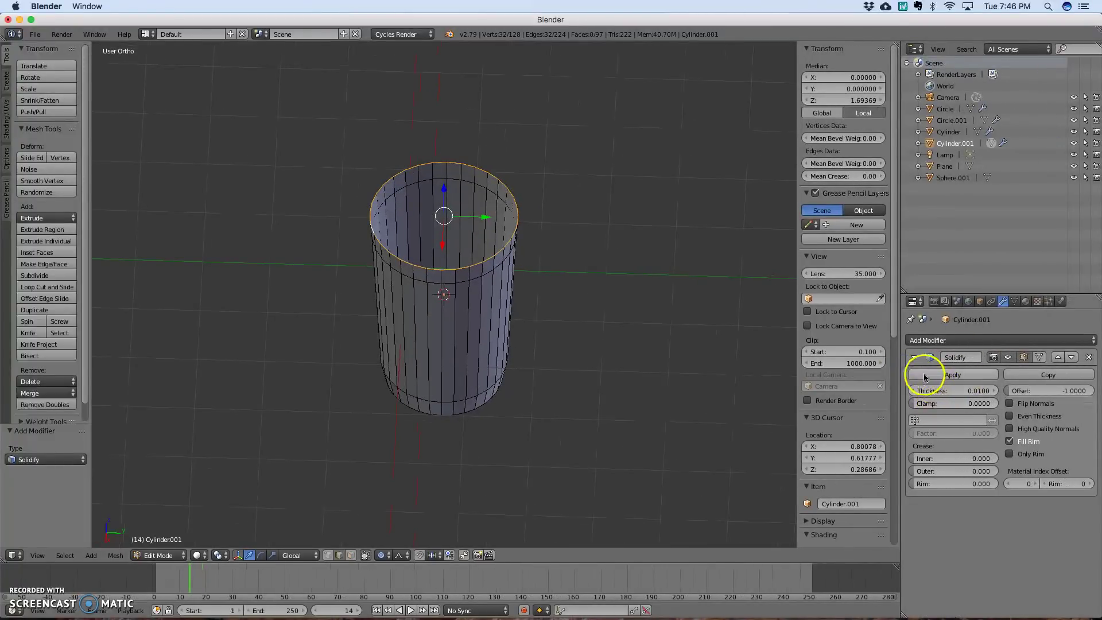
{"action": "key", "text": "n"}
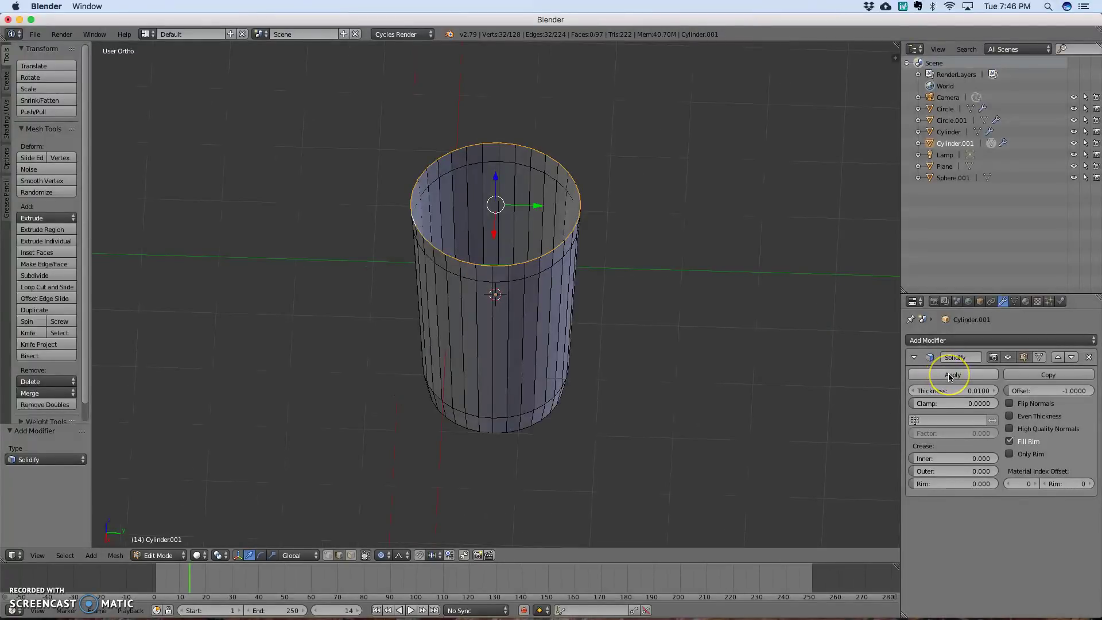
{"action": "left_click_drag", "start_coordinate": [939, 392], "coordinate": [1028, 390]}
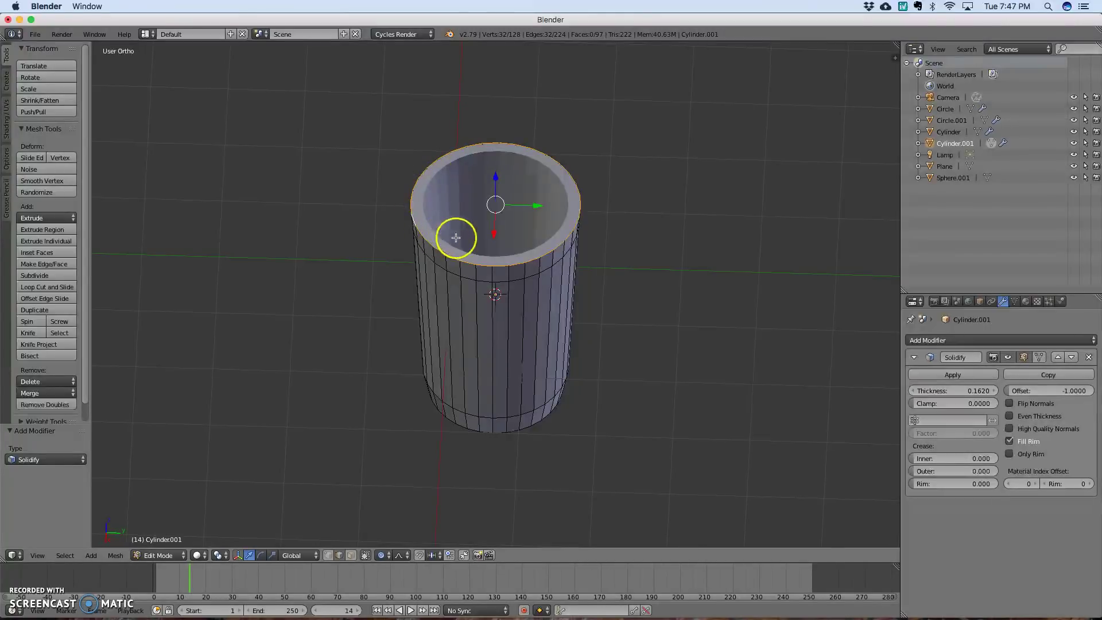
- Switch the cup to Object Mode and apply its Solidify modifier
{"action": "left_click", "coordinate": [958, 376]}
{"action": "left_click", "coordinate": [960, 377]}
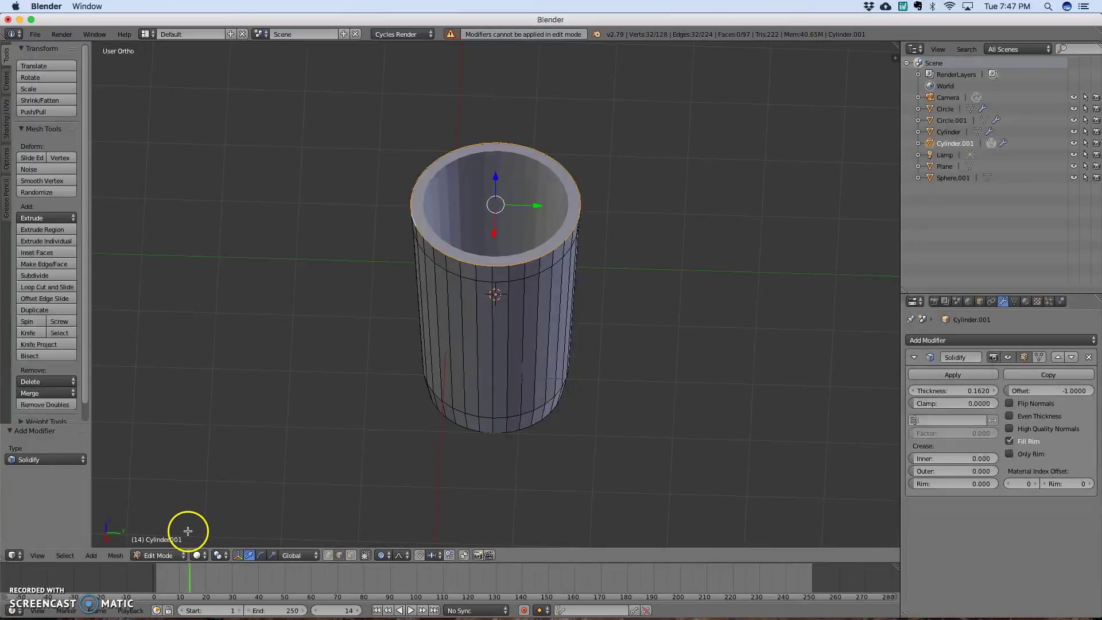
{"action": "left_click", "coordinate": [169, 555]}
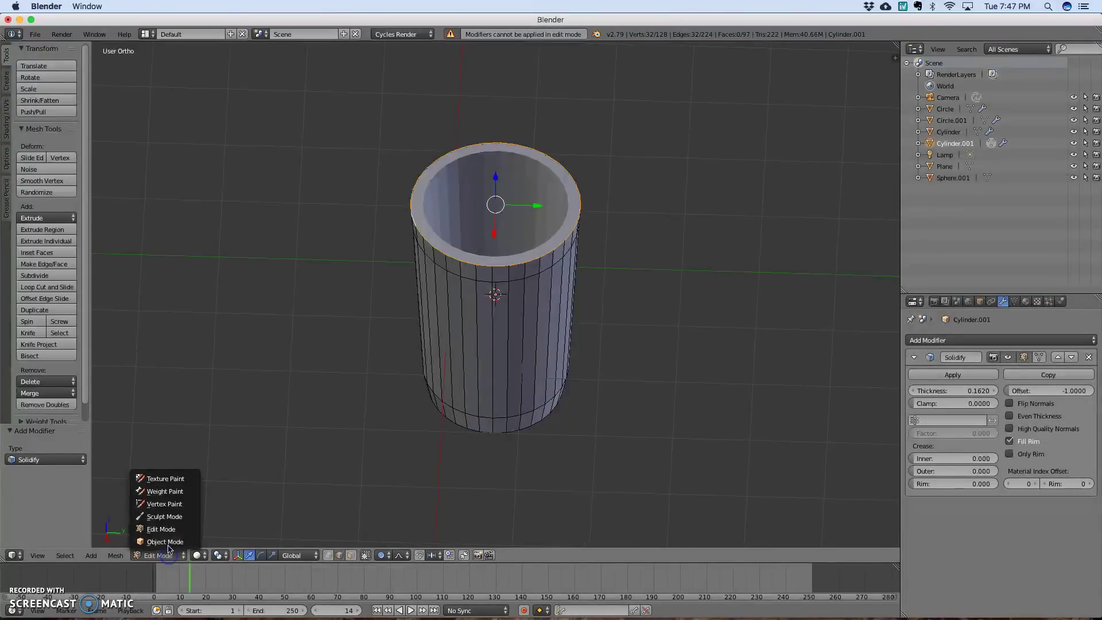
{"action": "left_click", "coordinate": [164, 545]}
{"action": "left_click", "coordinate": [957, 374]}
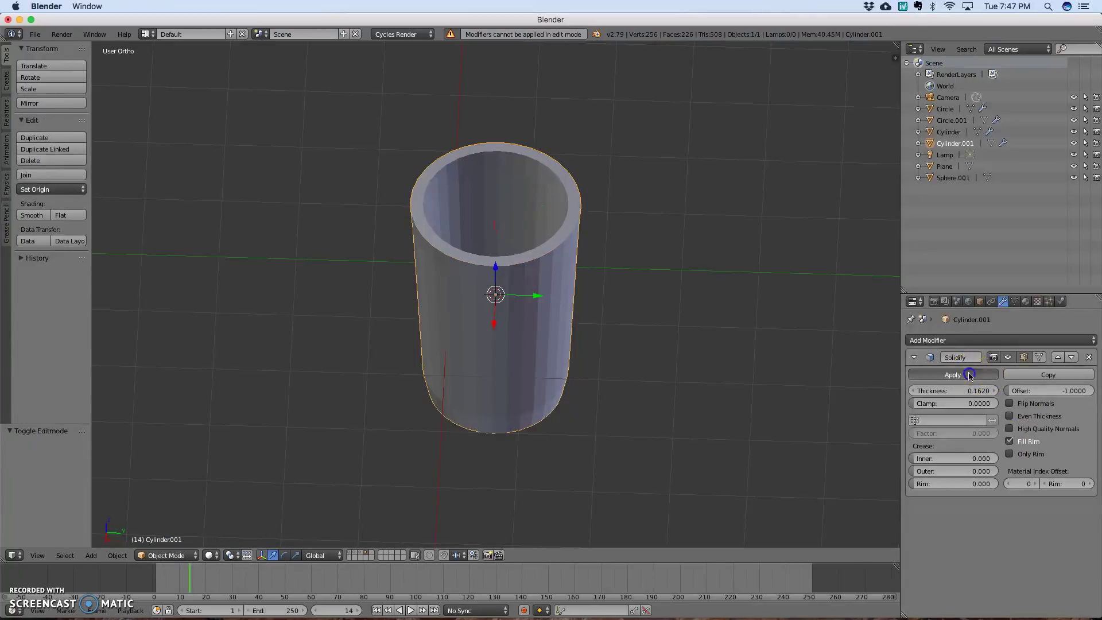
- Return the cup to Edit Mode in front view, using face selection limited to visible geometry
{"action": "middle_click_drag", "start_coordinate": [715, 342], "coordinate": [534, 300]}
{"action": "middle_click_drag", "start_coordinate": [641, 331], "coordinate": [698, 339]}
{"action": "key", "text": "KP_1"}
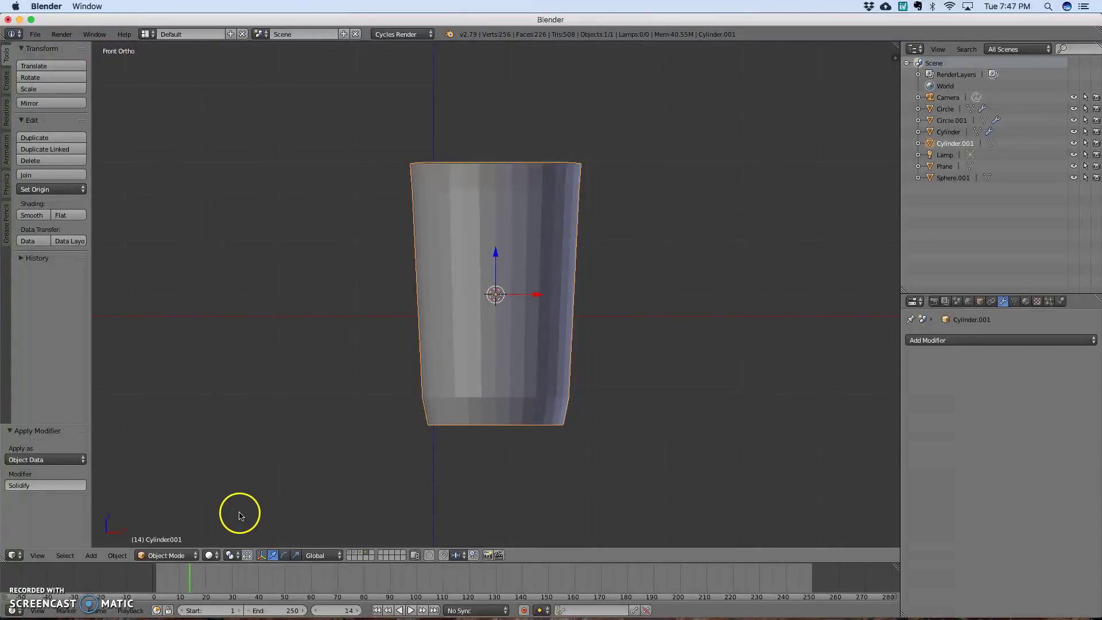
{"action": "key", "text": "Tab"}
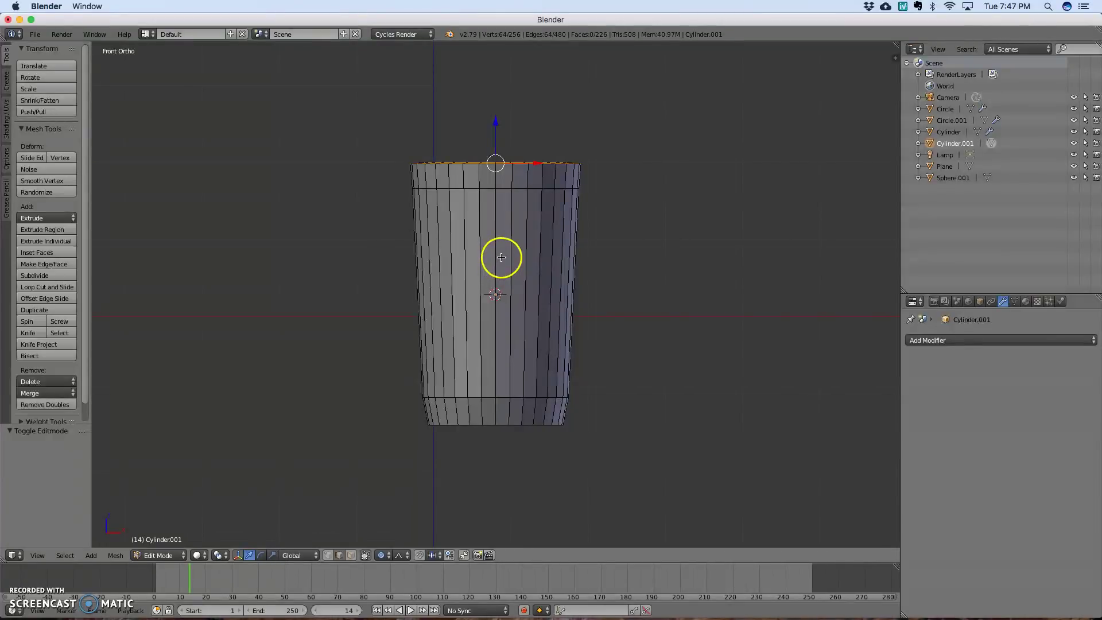
{"action": "left_click", "coordinate": [352, 555]}
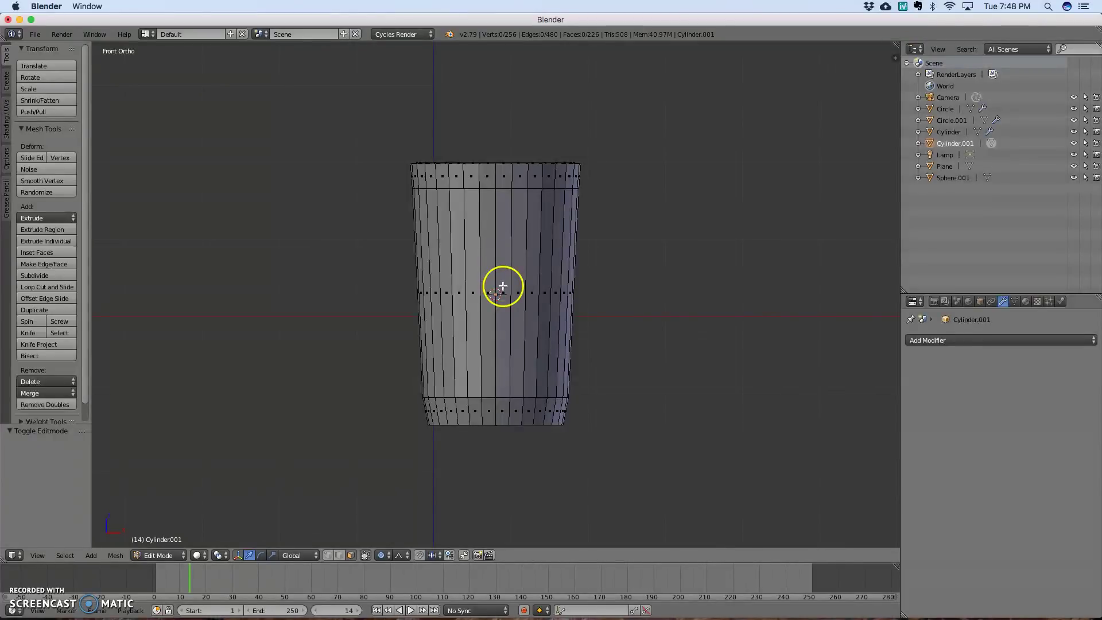
{"action": "left_click", "coordinate": [366, 555]}
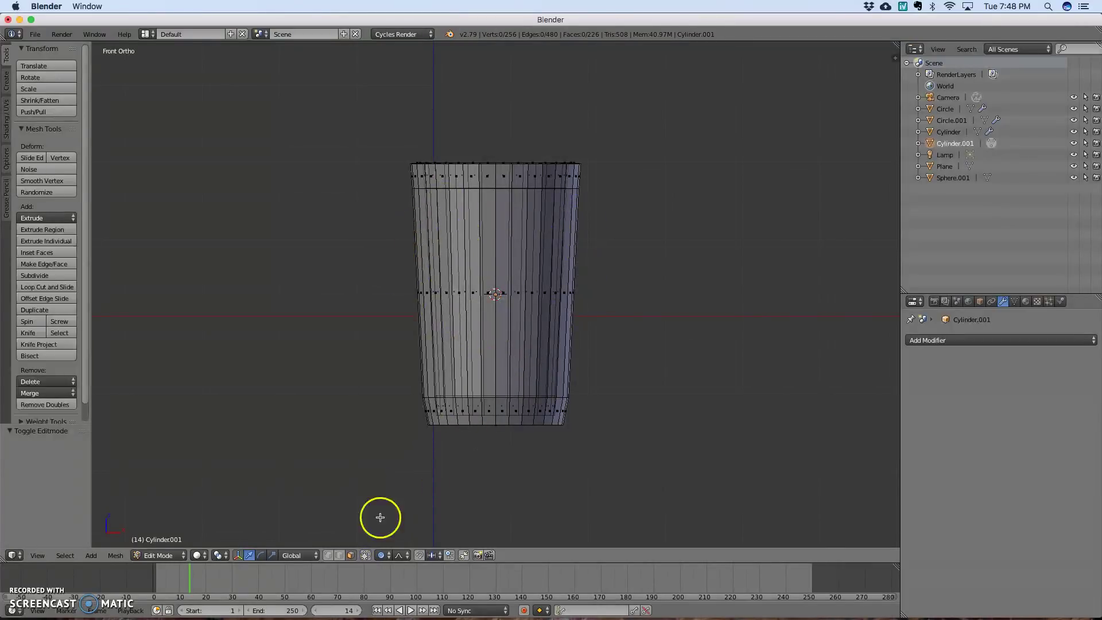
{"action": "left_click", "coordinate": [381, 555]}
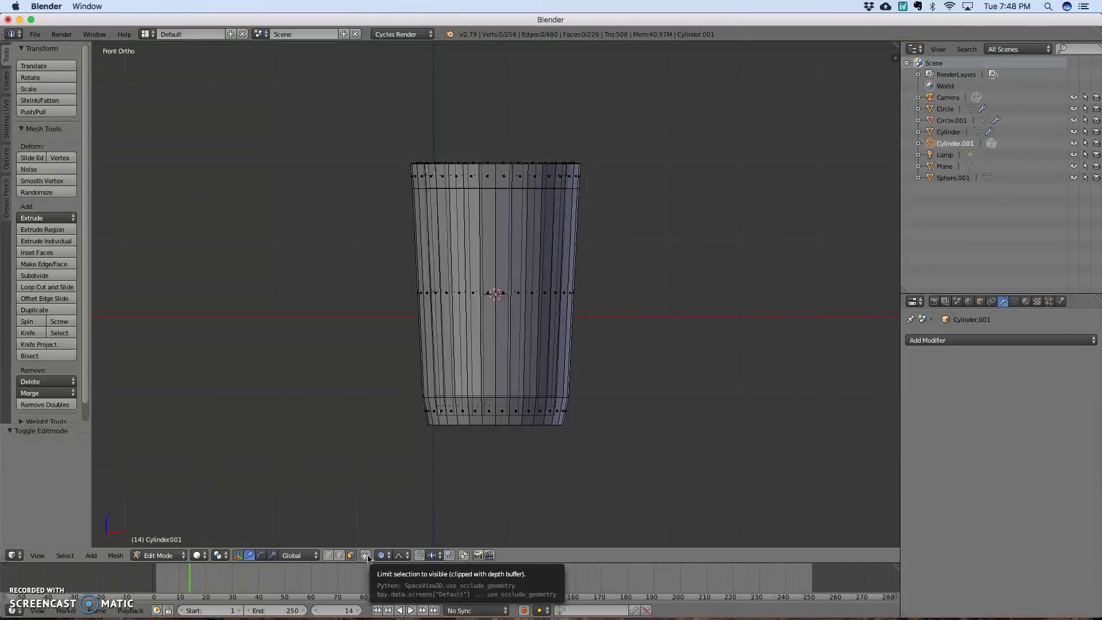
{"action": "left_click", "coordinate": [366, 556]}
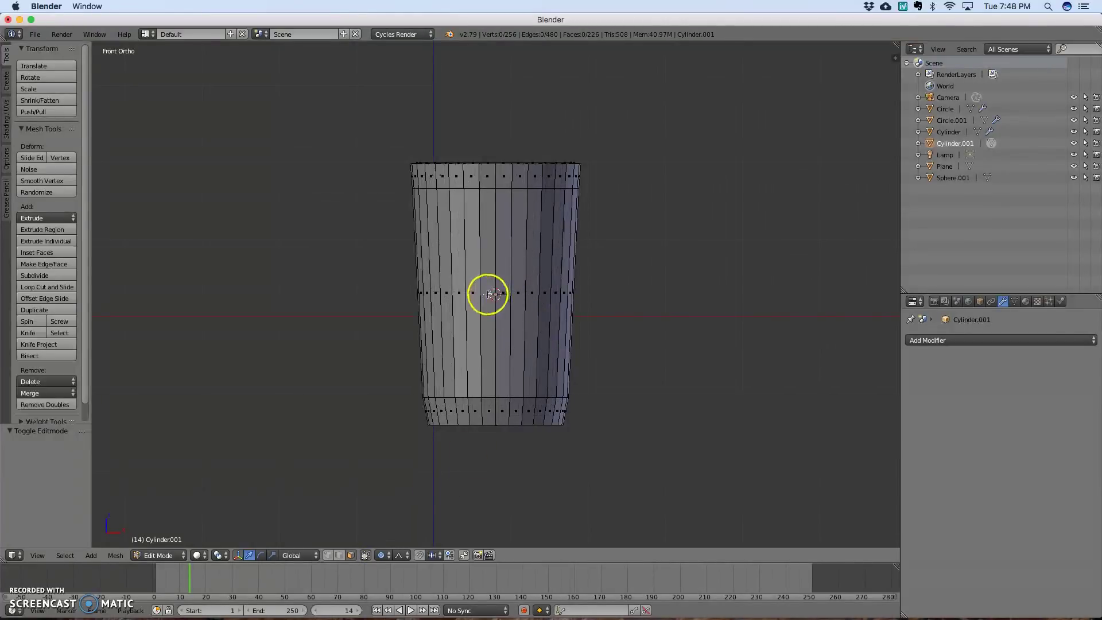
- Select the two adjacent tall middle faces at the front of the cup and extrude the region outward by about 0.996
{"action": "right_click", "coordinate": [487, 294]}
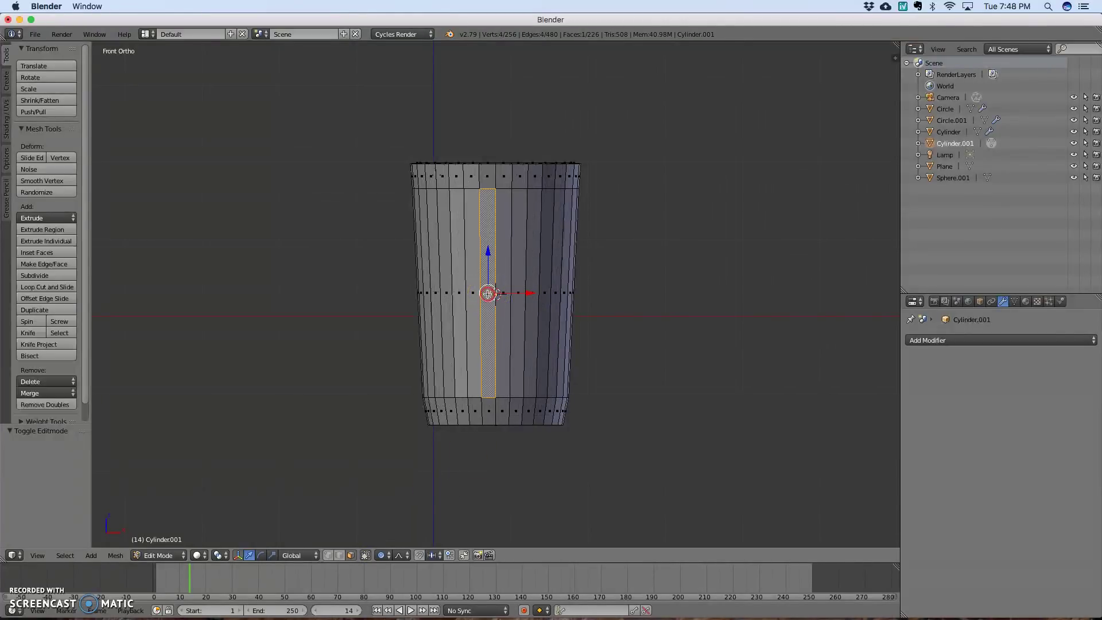
{"action": "right_click", "coordinate": [502, 292], "text": "shift"}
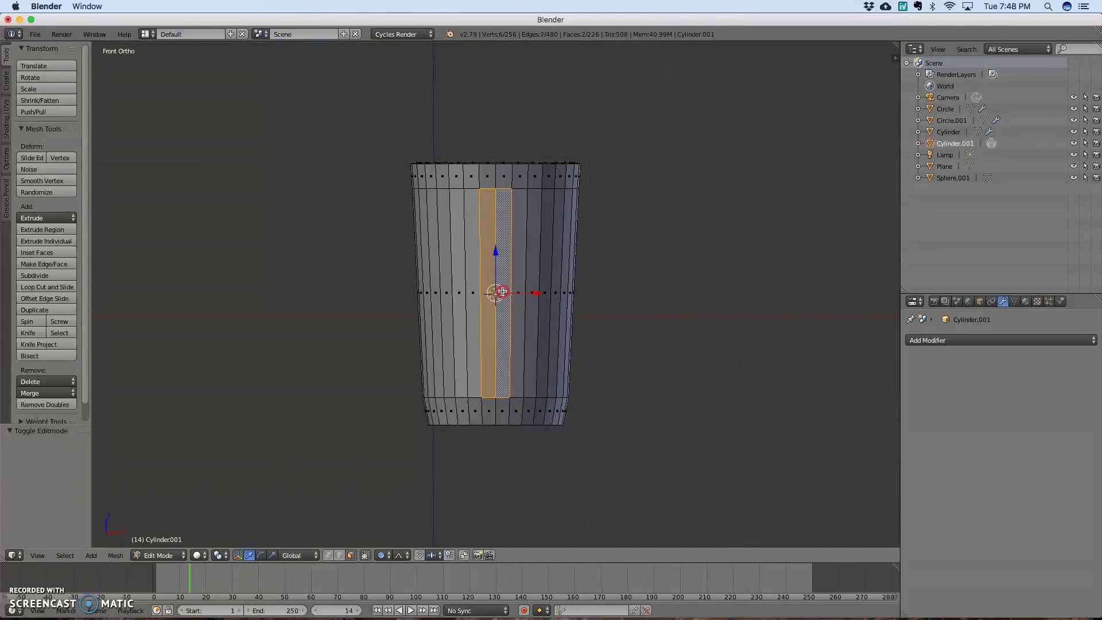
{"action": "middle_click_drag", "start_coordinate": [628, 359], "coordinate": [519, 364]}
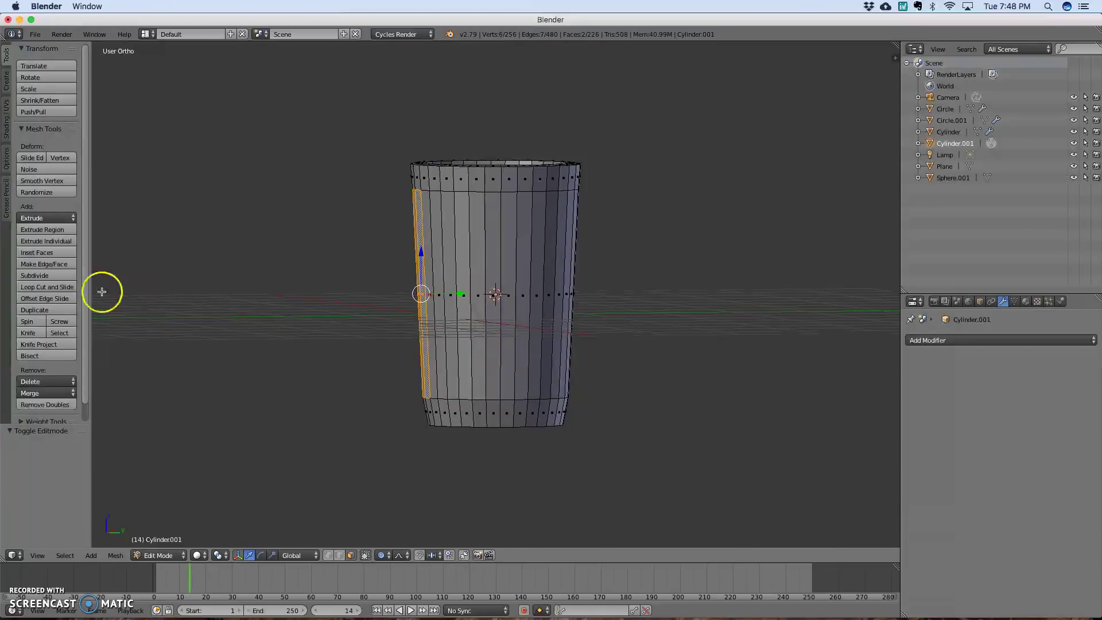
{"action": "left_click", "coordinate": [53, 234]}
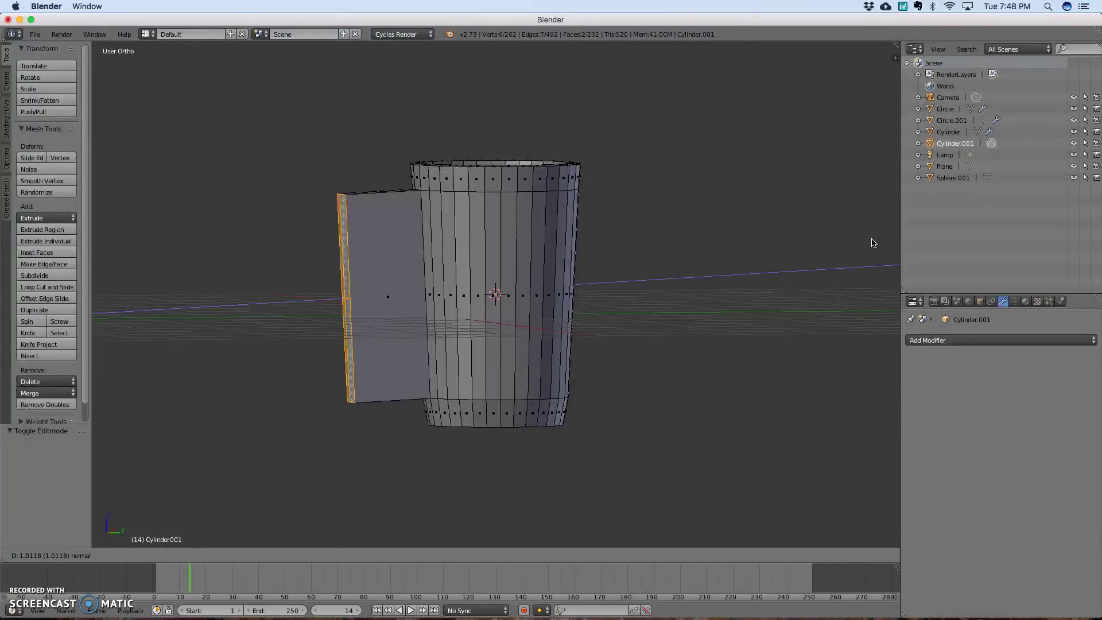
{"action": "left_click", "coordinate": [954, 327]}
- In the right side view, raise the extruded end faces about 0.062 along Z and rotate them about 2.77° to stand vertical
{"action": "middle_click_drag", "start_coordinate": [741, 317], "coordinate": [728, 322]}
{"action": "scroll", "coordinate": [729, 311], "scroll_direction": "down", "scroll_amount": 1}
{"action": "key", "text": "KP_3"}
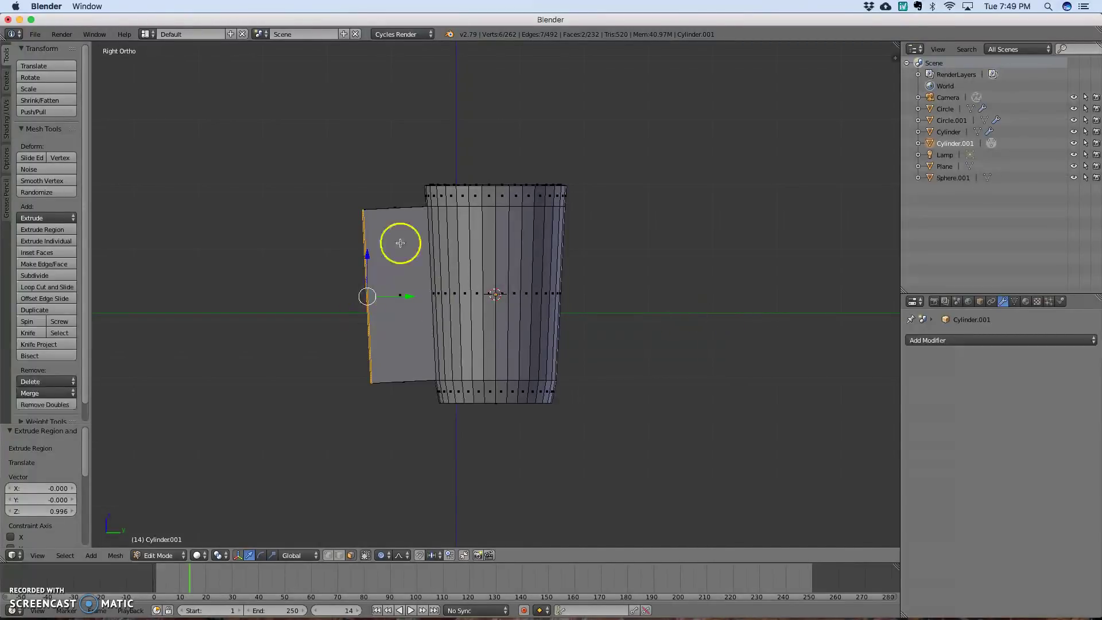
{"action": "left_click_drag", "start_coordinate": [368, 255], "coordinate": [368, 254]}
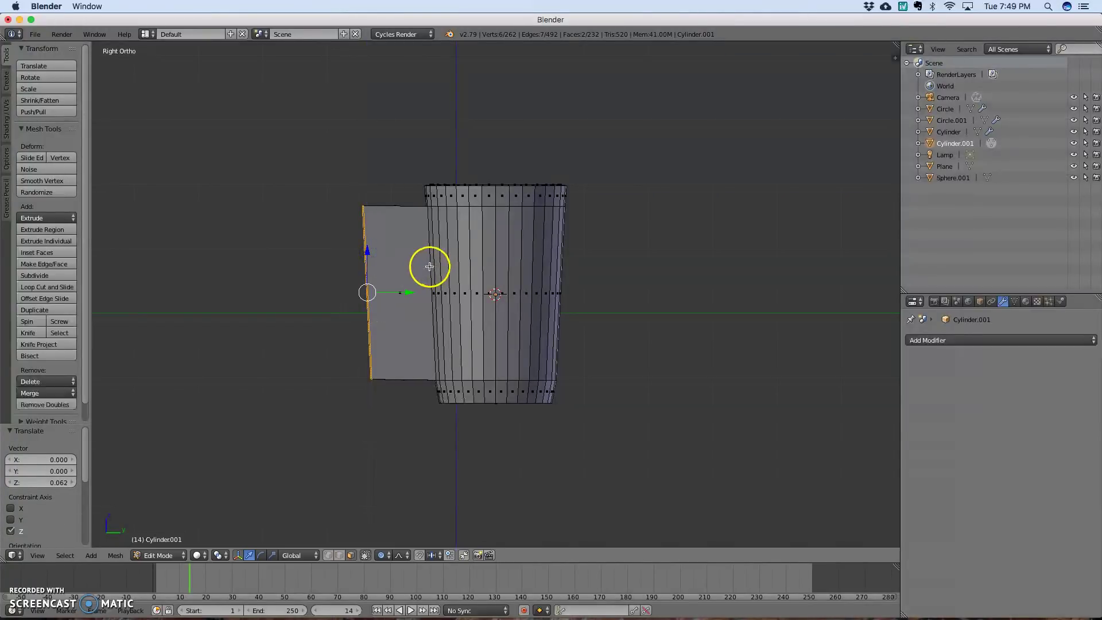
{"action": "key", "text": "r"}
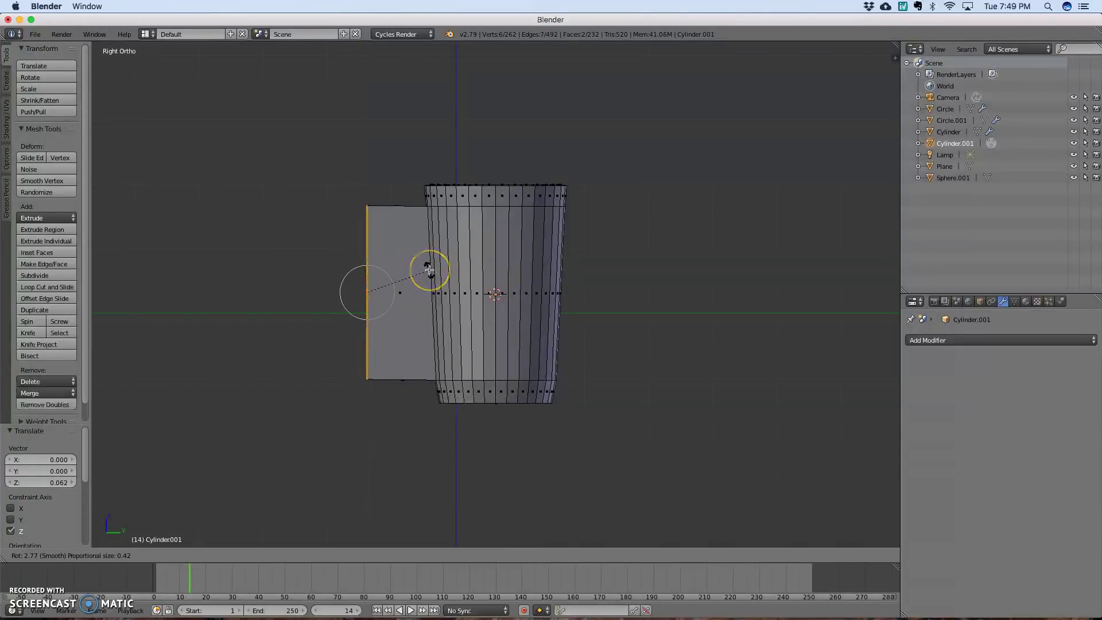
{"action": "left_click", "coordinate": [429, 270]}
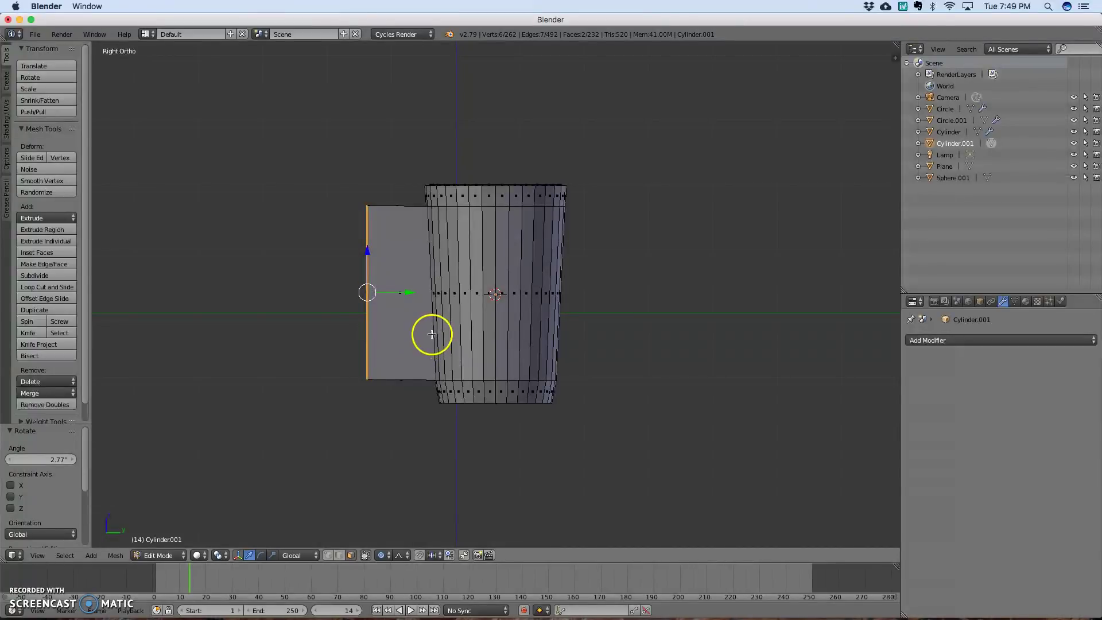
- Select the two opposite large side faces of the handle block and inset them by about 0.185
{"action": "middle_click_drag", "start_coordinate": [327, 345], "coordinate": [362, 362]}
{"action": "right_click", "coordinate": [416, 256]}
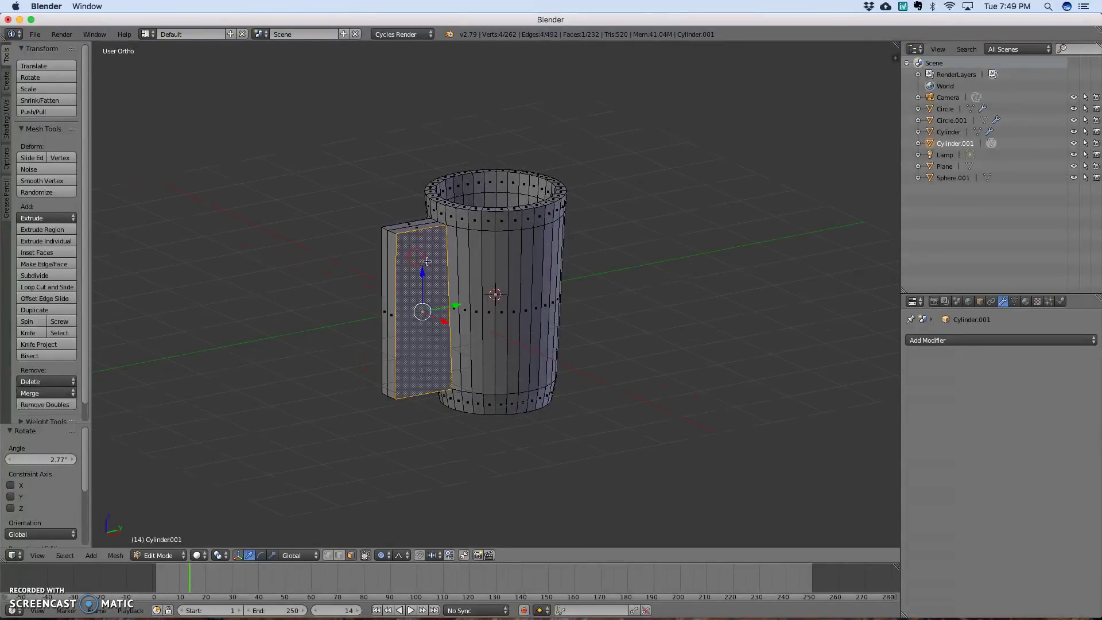
{"action": "middle_click_drag", "start_coordinate": [327, 362], "coordinate": [464, 373]}
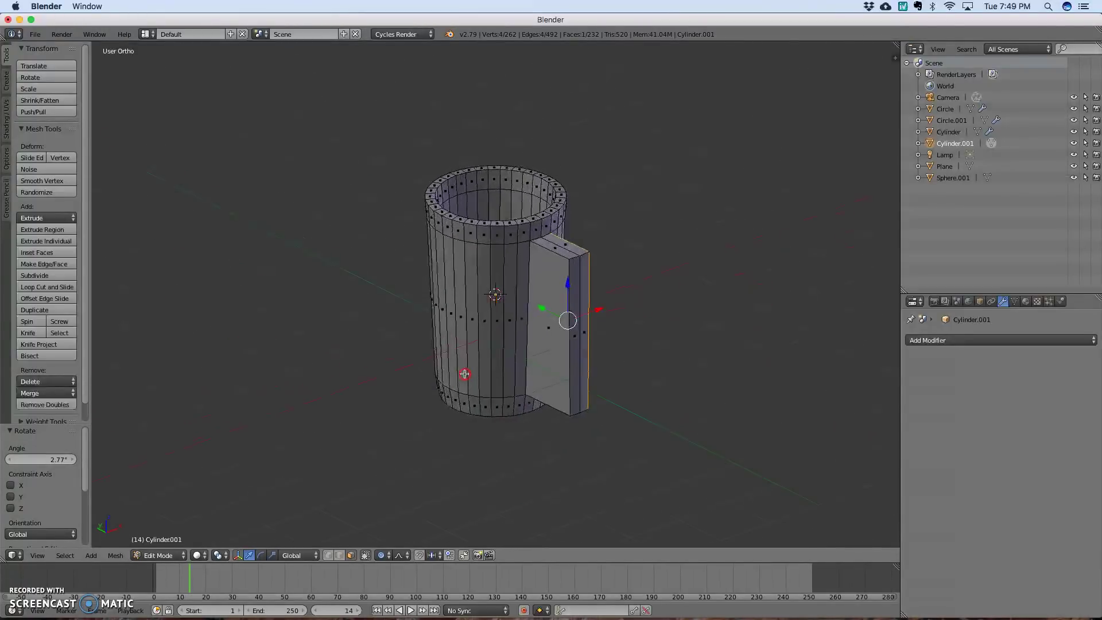
{"action": "right_click", "coordinate": [549, 329], "text": "shift"}
{"action": "middle_click_drag", "start_coordinate": [723, 330], "coordinate": [550, 313]}
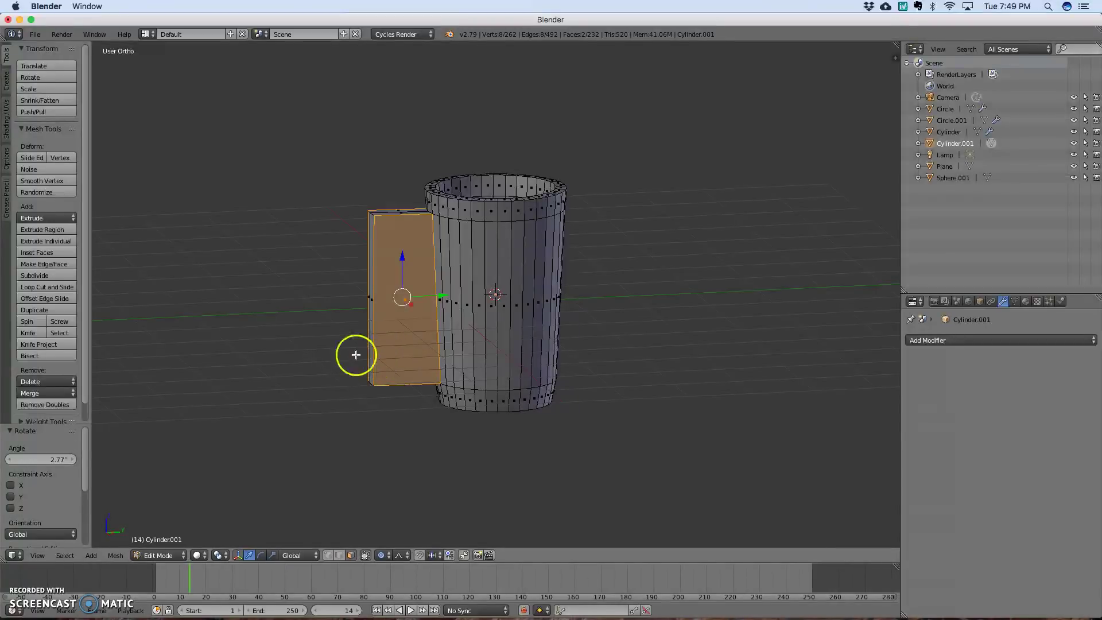
{"action": "left_click", "coordinate": [41, 254]}
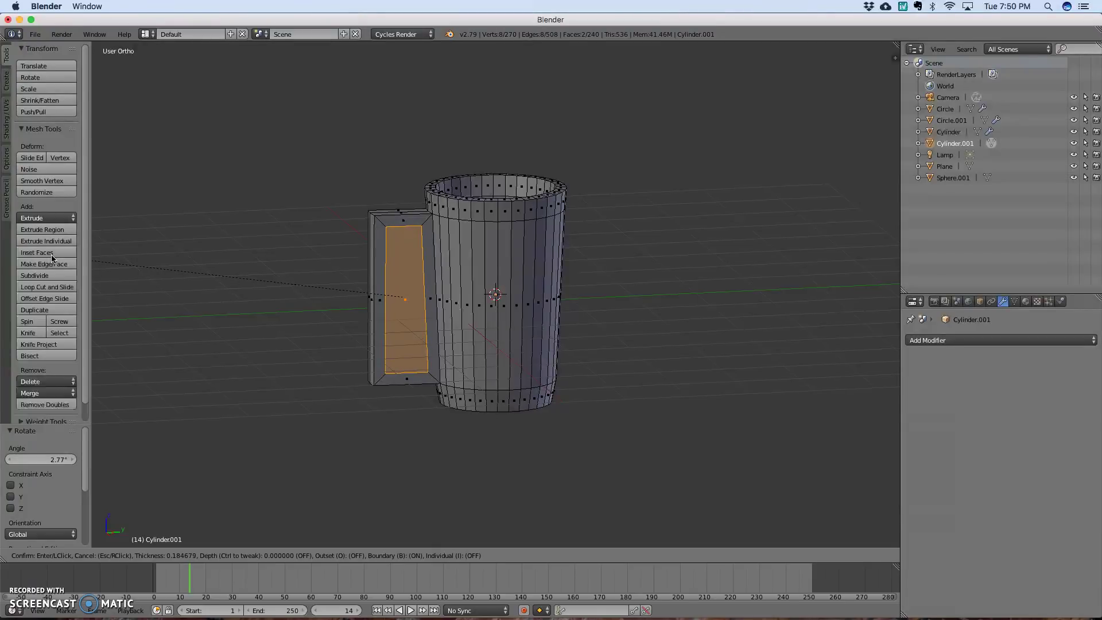
{"action": "left_click", "coordinate": [52, 258]}
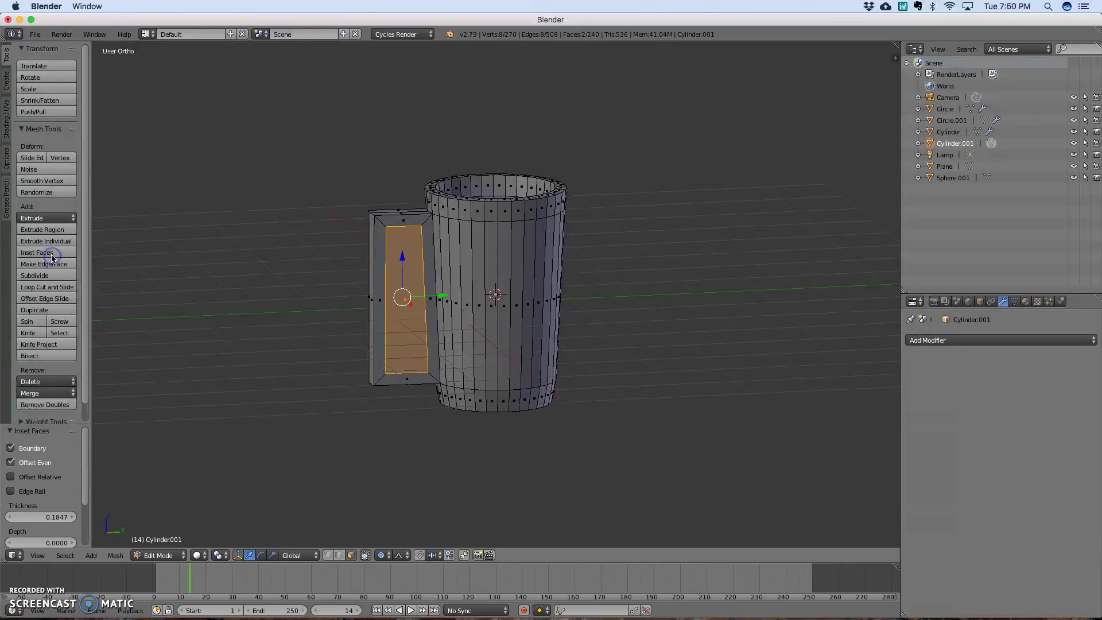
- Cut the handle opening through the block by bridging the edge loops of the two inset faces
{"action": "middle_click_drag", "start_coordinate": [167, 273], "coordinate": [195, 262]}
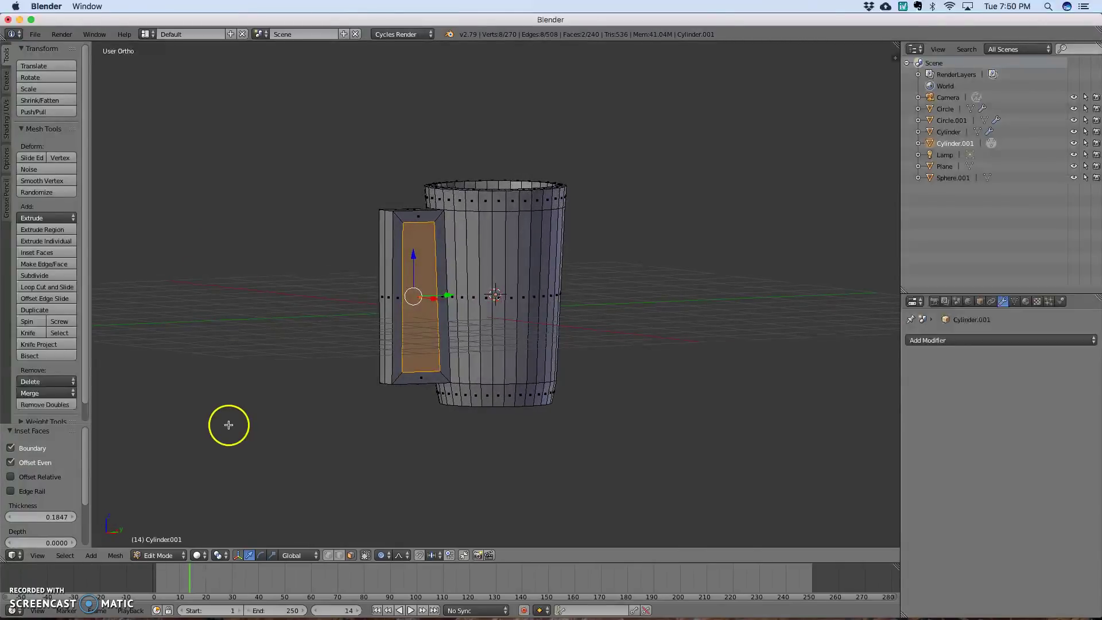
{"action": "left_click", "coordinate": [116, 555]}
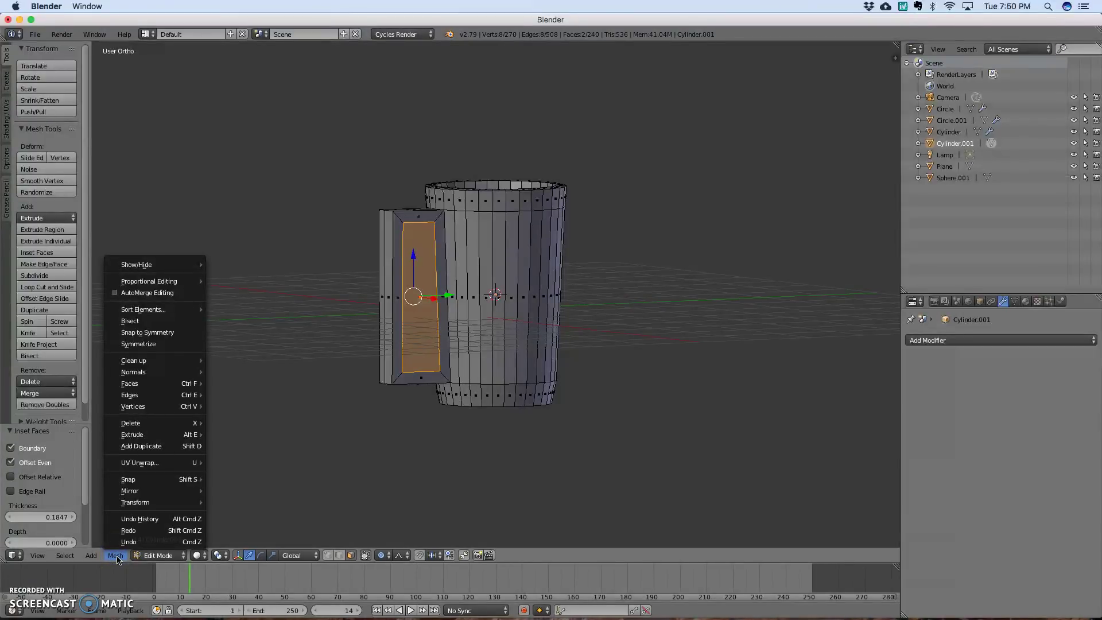
{"action": "mouse_move", "coordinate": [151, 397]}
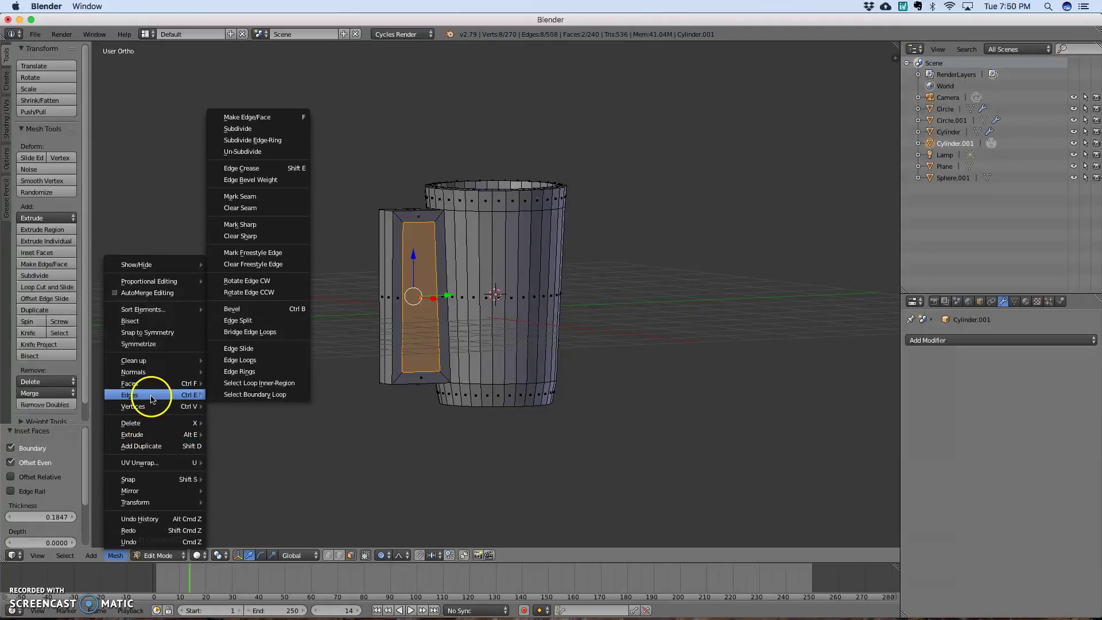
{"action": "left_click", "coordinate": [272, 338]}
{"action": "middle_click_drag", "start_coordinate": [420, 470], "coordinate": [381, 501]}
{"action": "mouse_move", "coordinate": [391, 439]}
{"action": "middle_mouse_down"}
{"action": "mouse_move", "coordinate": [393, 459]}
{"action": "mouse_move", "coordinate": [391, 389]}
{"action": "mouse_move", "coordinate": [377, 416]}
{"action": "mouse_move", "coordinate": [401, 421]}
{"action": "mouse_move", "coordinate": [401, 433]}
{"action": "middle_mouse_up"}
{"action": "scroll", "coordinate": [401, 437], "scroll_direction": "up", "scroll_amount": 3}
{"action": "middle_click_drag", "start_coordinate": [283, 440], "coordinate": [365, 374]}
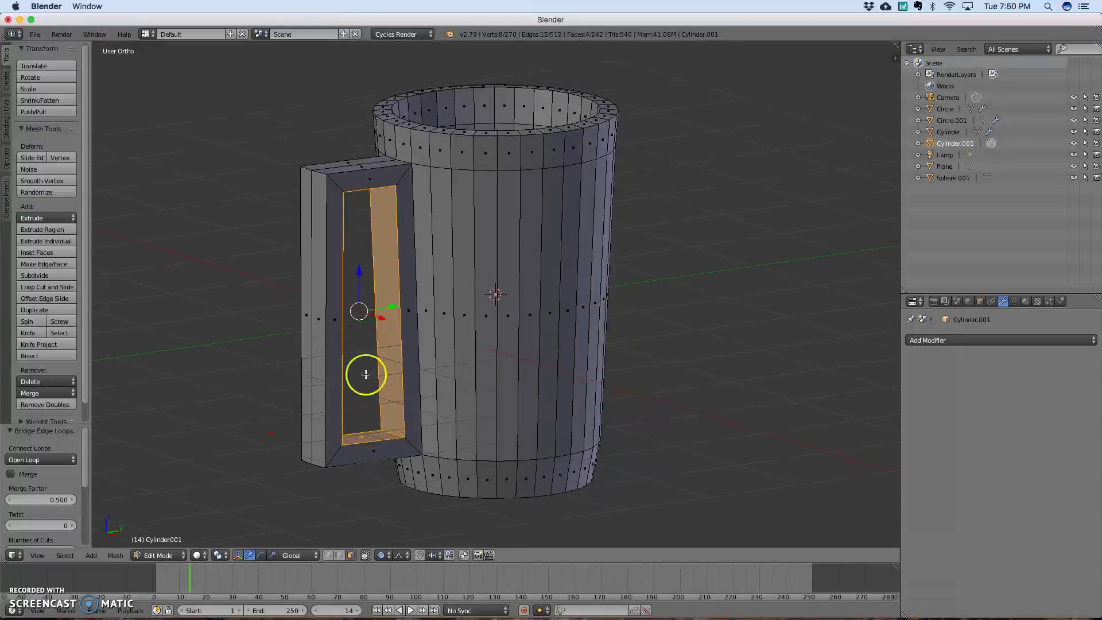
- Disable proportional editing and move the opening's inner face nearest the cup about 0.171 along Y toward the cup wall
{"action": "right_click", "coordinate": [393, 335]}
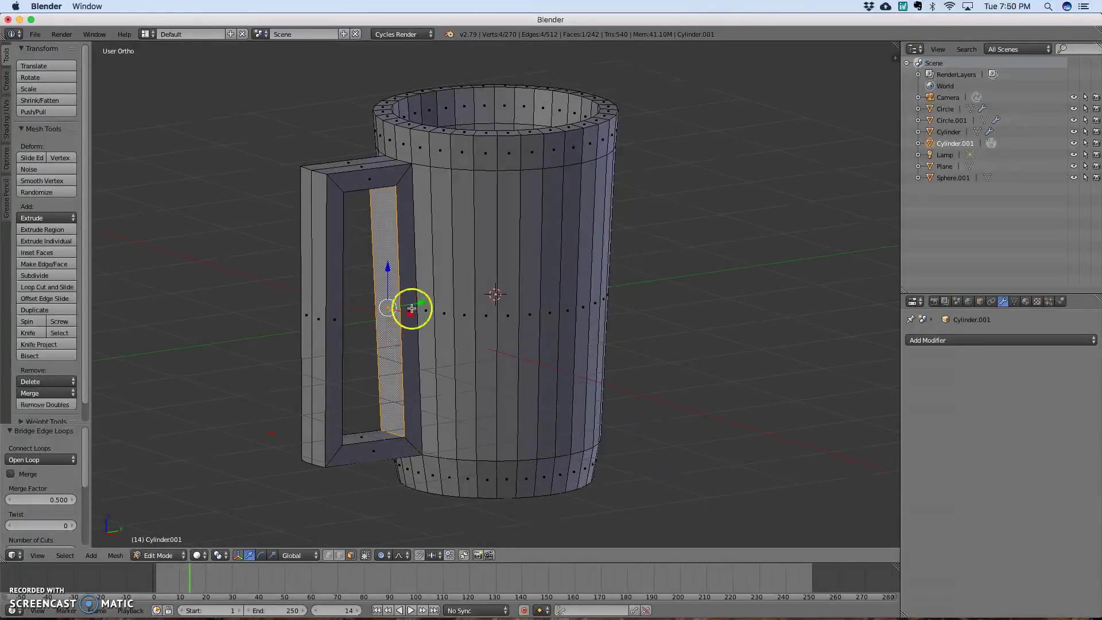
{"action": "left_click_drag", "start_coordinate": [422, 302], "coordinate": [430, 301]}
{"action": "key", "text": "ctrl+z"}
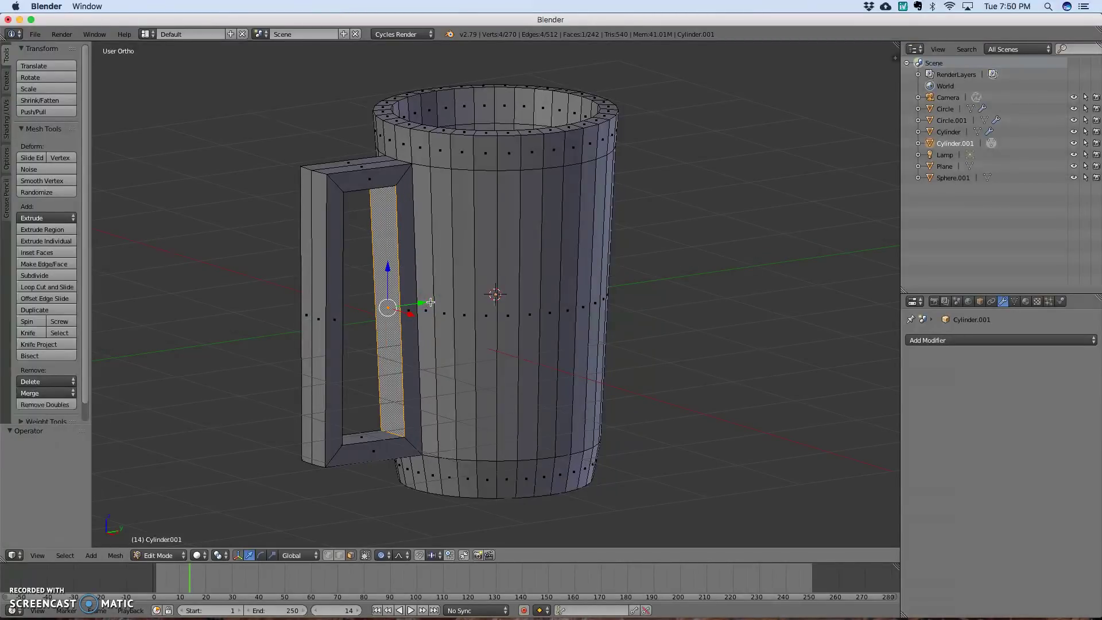
{"action": "left_click", "coordinate": [381, 555]}
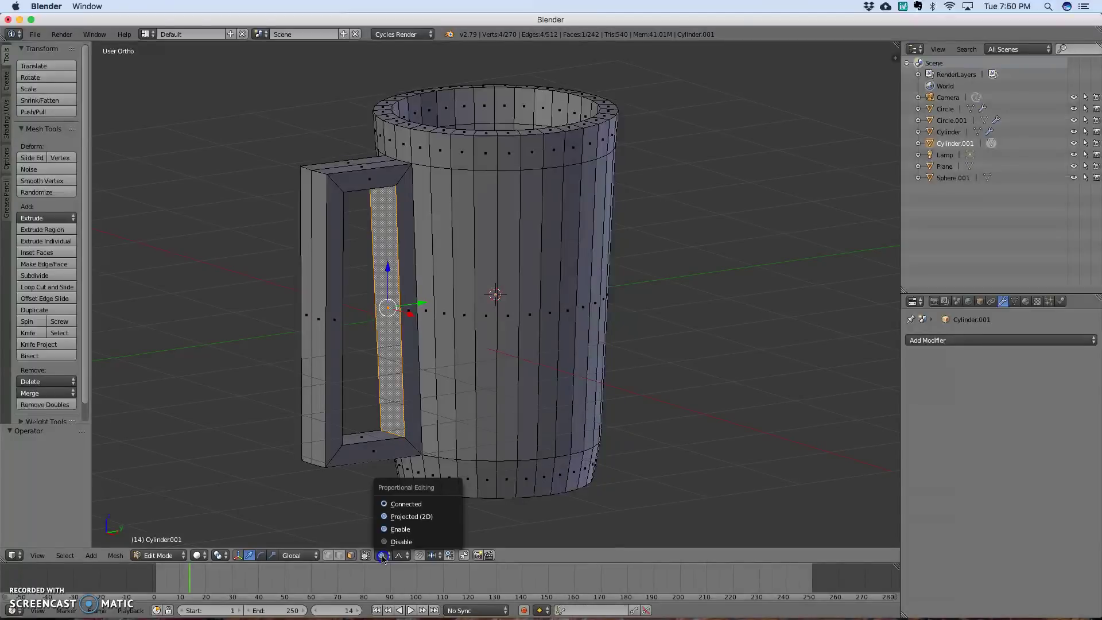
{"action": "left_click", "coordinate": [393, 543]}
{"action": "left_click_drag", "start_coordinate": [424, 301], "coordinate": [439, 297]}
{"action": "middle_click_drag", "start_coordinate": [716, 333], "coordinate": [680, 344]}
{"action": "scroll", "coordinate": [680, 345], "scroll_direction": "up", "scroll_amount": 1}
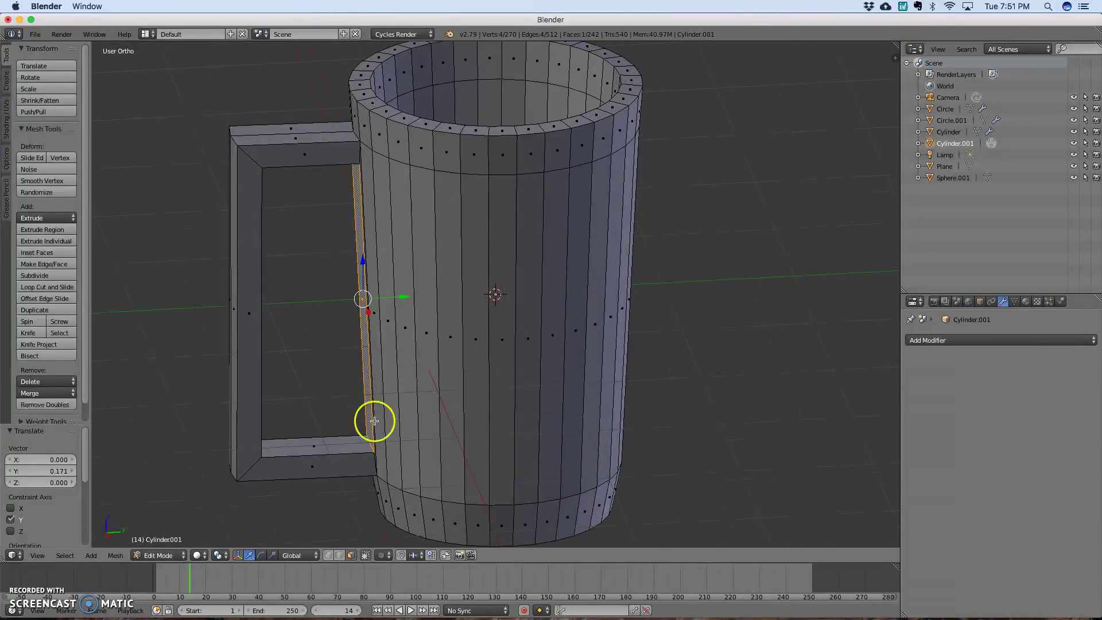
- Switch the mug to Object Mode and add a Subdivision Surface modifier
{"action": "left_click", "coordinate": [166, 557]}
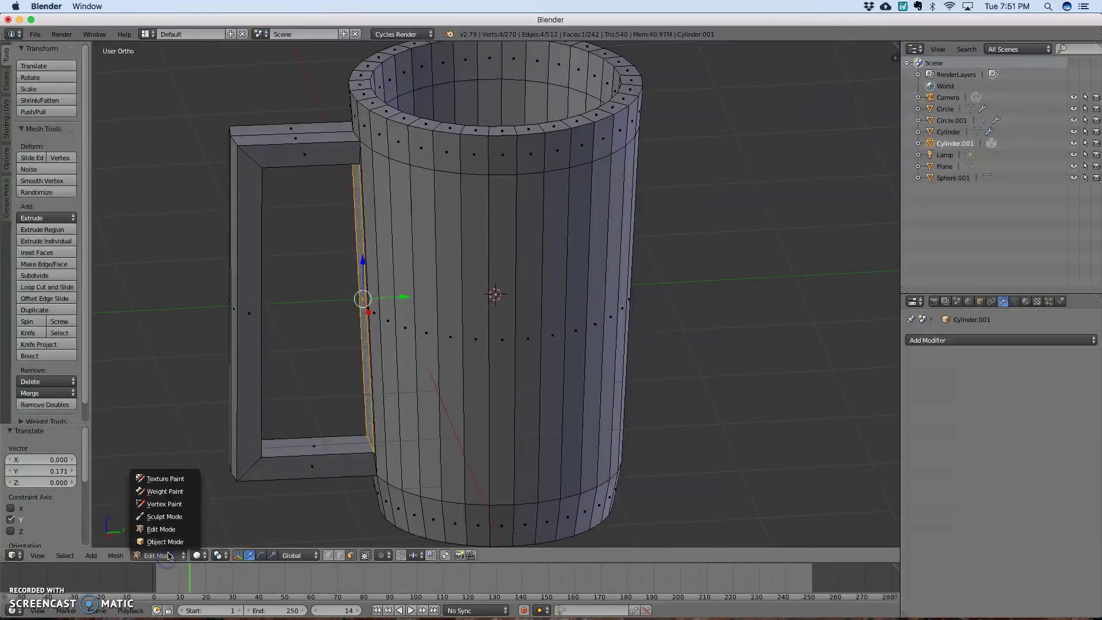
{"action": "left_click", "coordinate": [168, 542]}
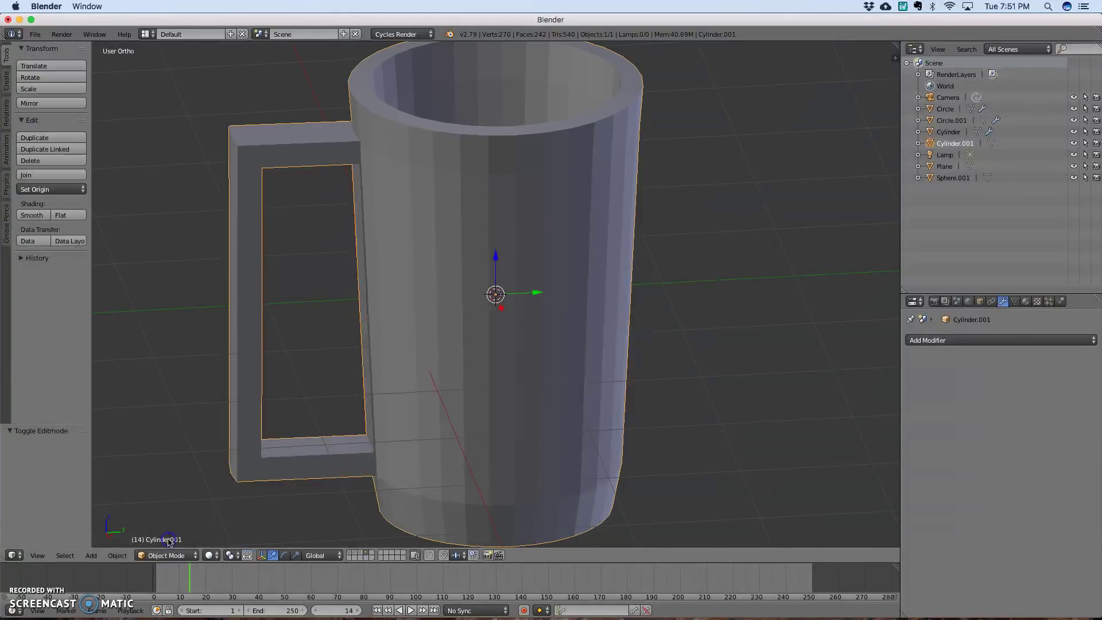
{"action": "mouse_move", "coordinate": [782, 467]}
{"action": "middle_mouse_down"}
{"action": "mouse_move", "coordinate": [708, 458]}
{"action": "mouse_move", "coordinate": [720, 454]}
{"action": "mouse_move", "coordinate": [687, 467]}
{"action": "mouse_move", "coordinate": [644, 462]}
{"action": "mouse_move", "coordinate": [683, 456]}
{"action": "middle_mouse_up"}
{"action": "mouse_move", "coordinate": [693, 340]}
{"action": "middle_mouse_down"}
{"action": "mouse_move", "coordinate": [690, 372]}
{"action": "mouse_move", "coordinate": [690, 344]}
{"action": "middle_mouse_up"}
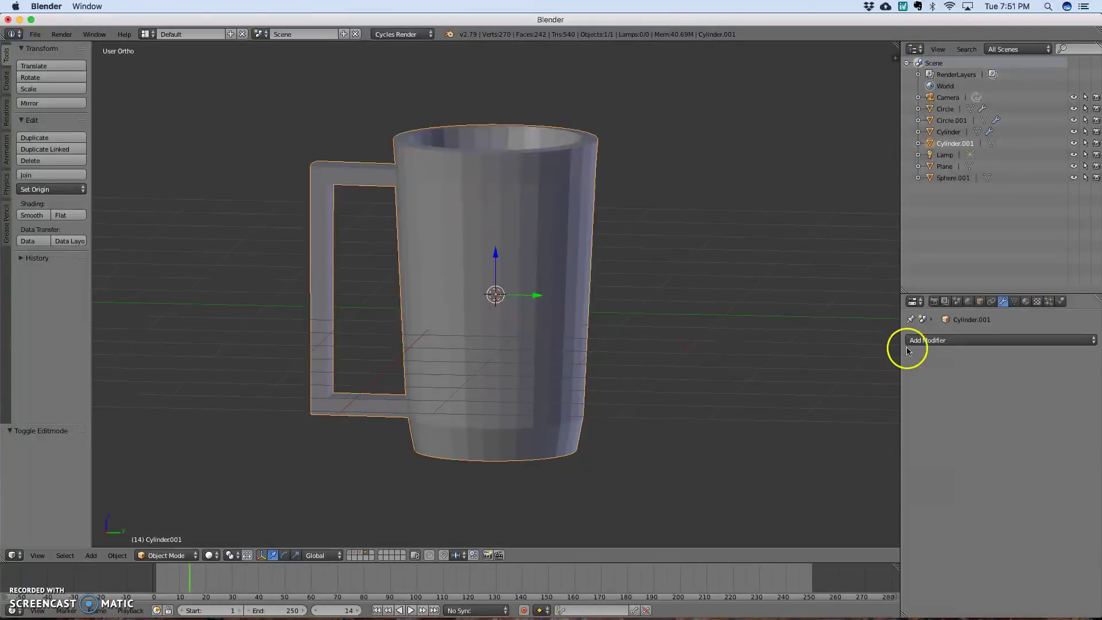
{"action": "left_click", "coordinate": [931, 339]}
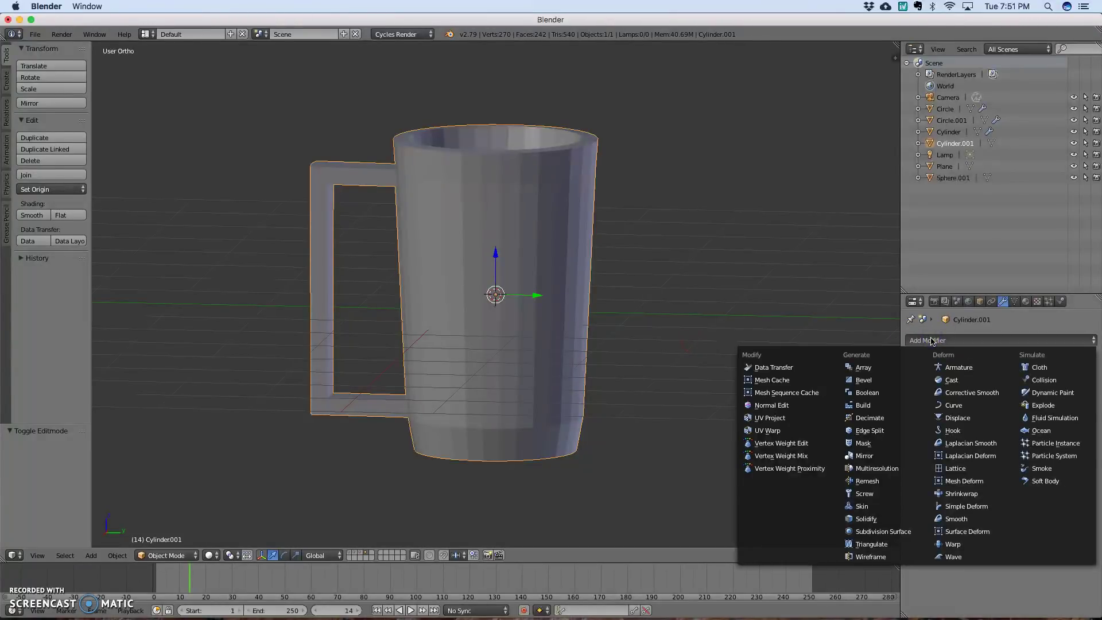
{"action": "left_click", "coordinate": [900, 519]}
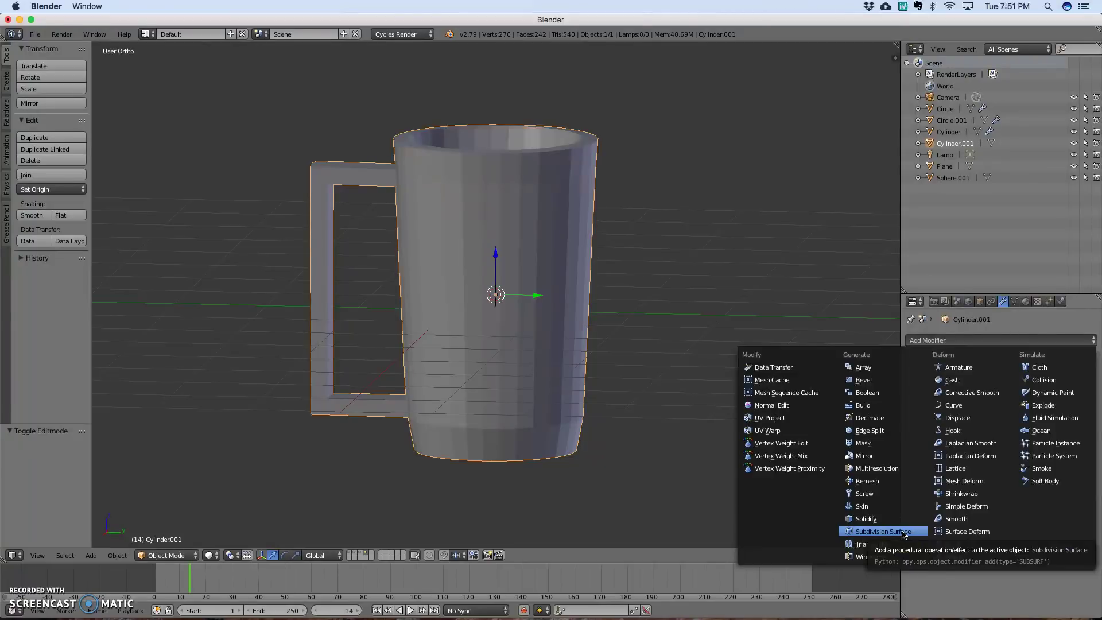
{"action": "left_click", "coordinate": [902, 533]}
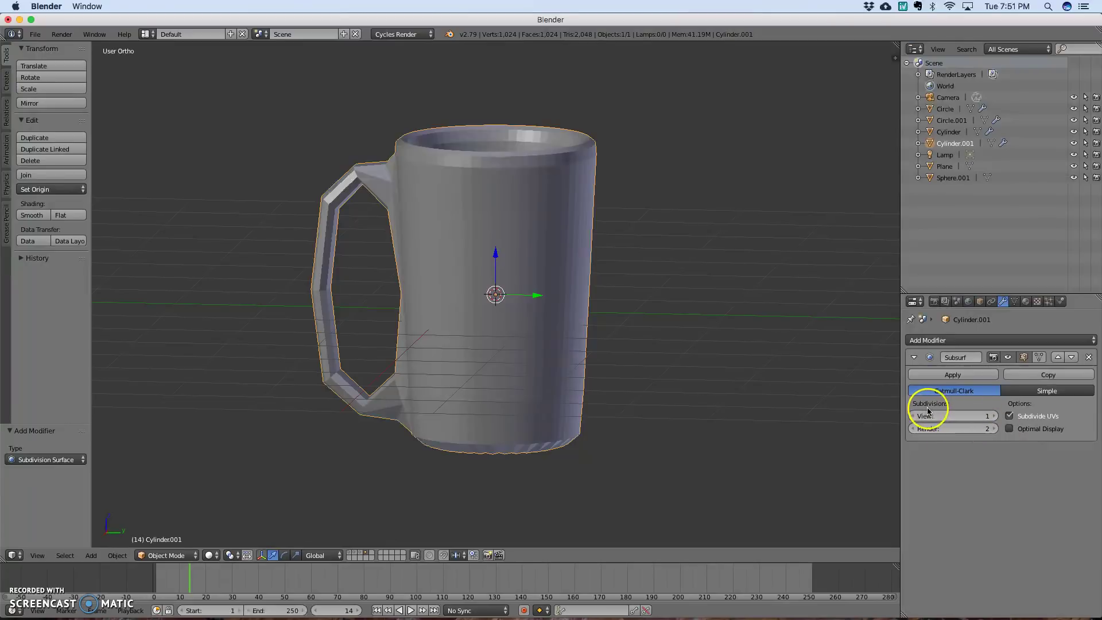
- Set the modifier's subdivisions to 3 for View and 4 for Render, and shade the mug smooth
{"action": "left_click", "coordinate": [995, 416]}
{"action": "left_click", "coordinate": [994, 416]}
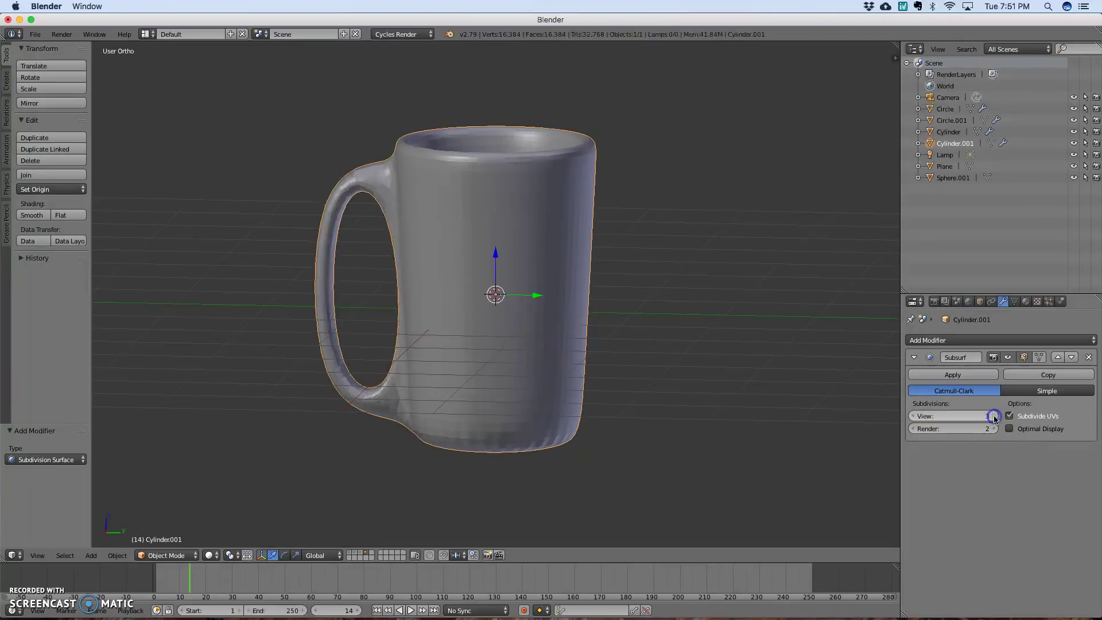
{"action": "left_click", "coordinate": [995, 429]}
{"action": "left_click", "coordinate": [995, 428]}
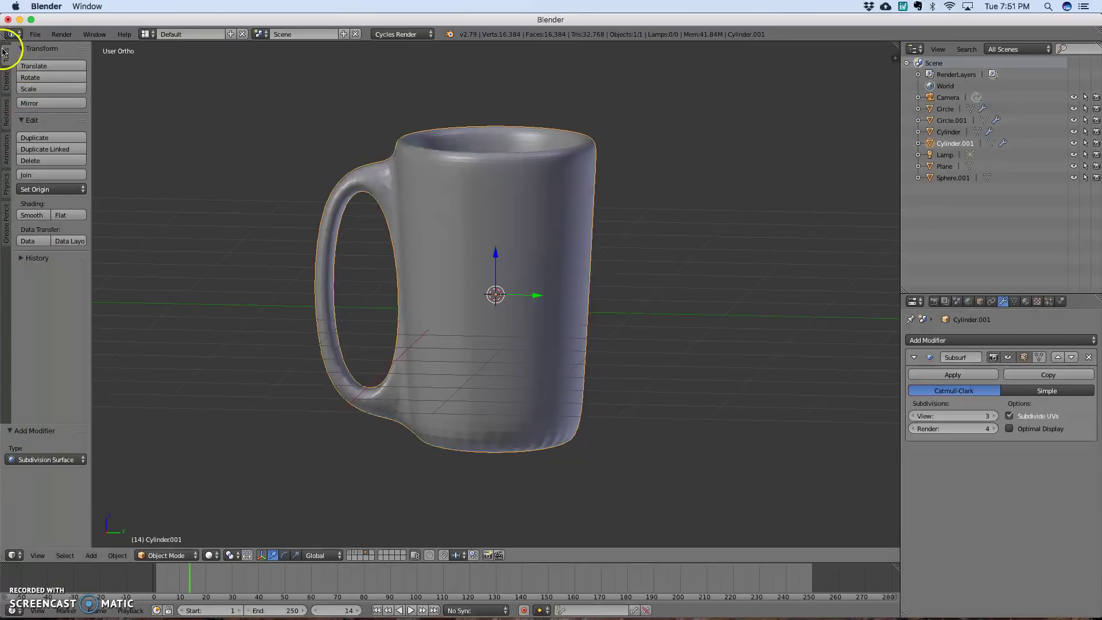
{"action": "left_click", "coordinate": [32, 215]}
- In Edit Mode, select the mug's bottom face and inset it by about 0.048
{"action": "middle_click_drag", "start_coordinate": [278, 364], "coordinate": [263, 264]}
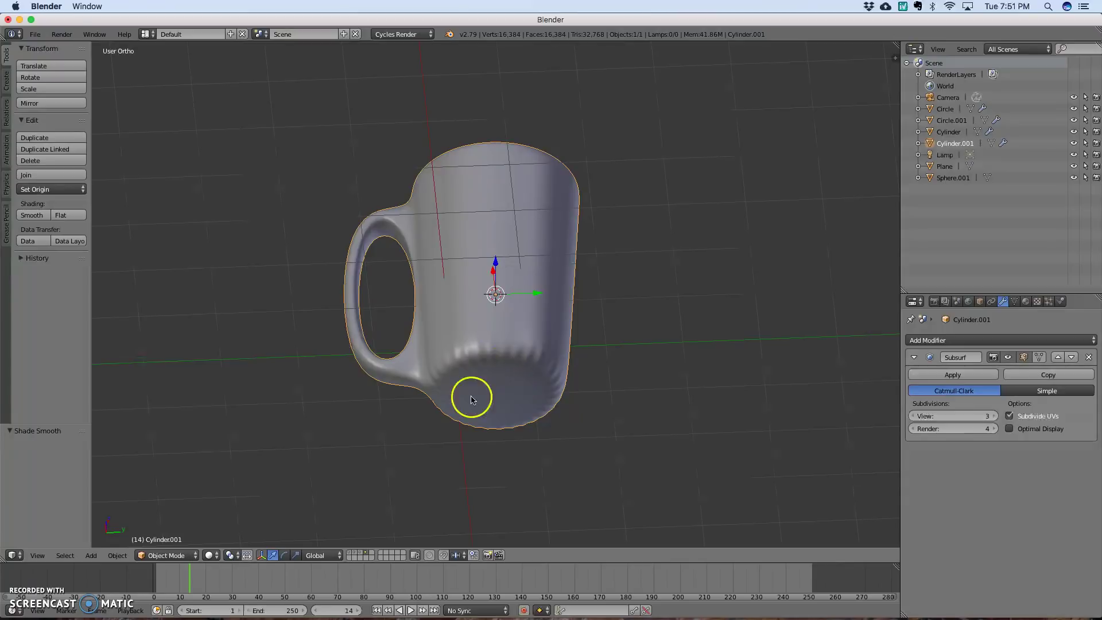
{"action": "middle_click_drag", "start_coordinate": [635, 466], "coordinate": [628, 447]}
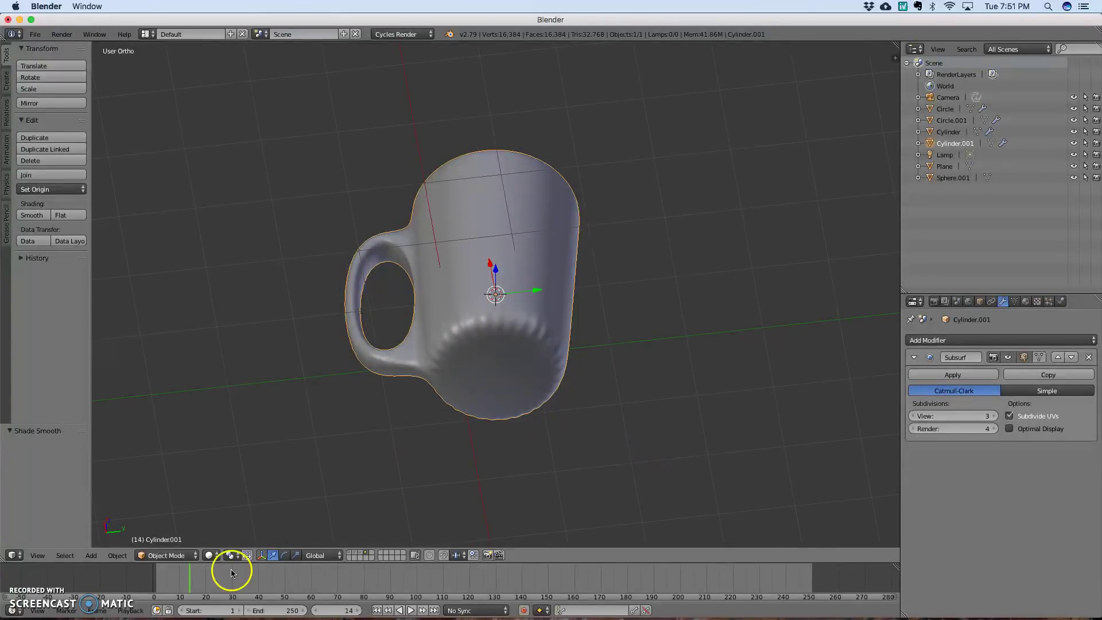
{"action": "left_click", "coordinate": [166, 554]}
{"action": "left_click", "coordinate": [176, 533]}
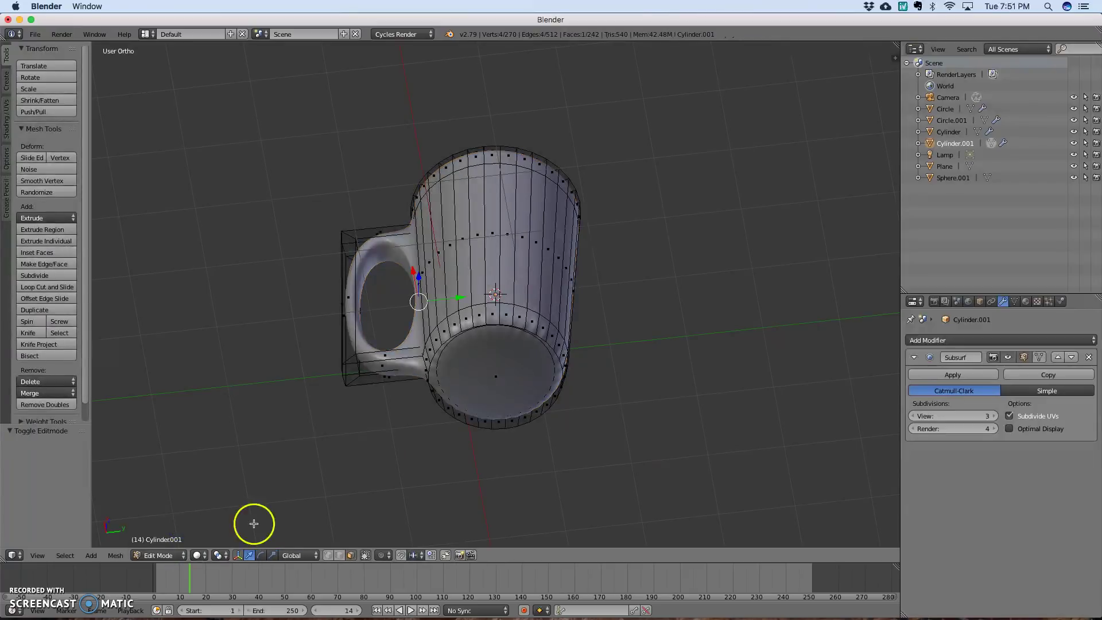
{"action": "middle_click_drag", "start_coordinate": [563, 470], "coordinate": [548, 443]}
{"action": "left_click", "coordinate": [350, 555]}
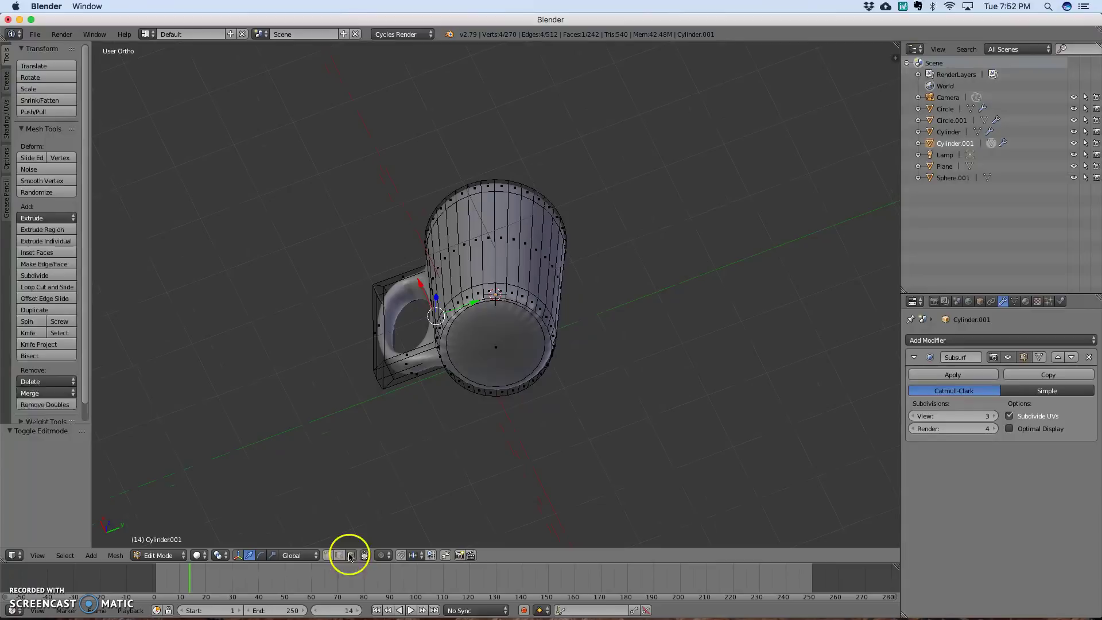
{"action": "right_click", "coordinate": [497, 347]}
{"action": "middle_click_drag", "start_coordinate": [524, 474], "coordinate": [530, 503]}
{"action": "scroll", "coordinate": [528, 502], "scroll_direction": "up", "scroll_amount": 2}
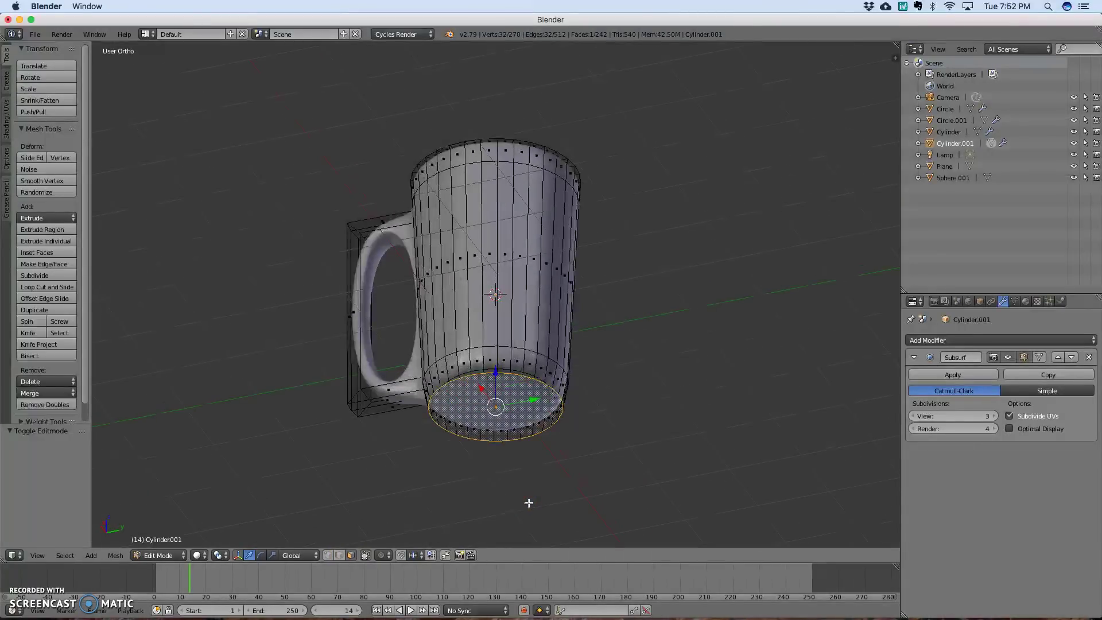
{"action": "left_click", "coordinate": [40, 252]}
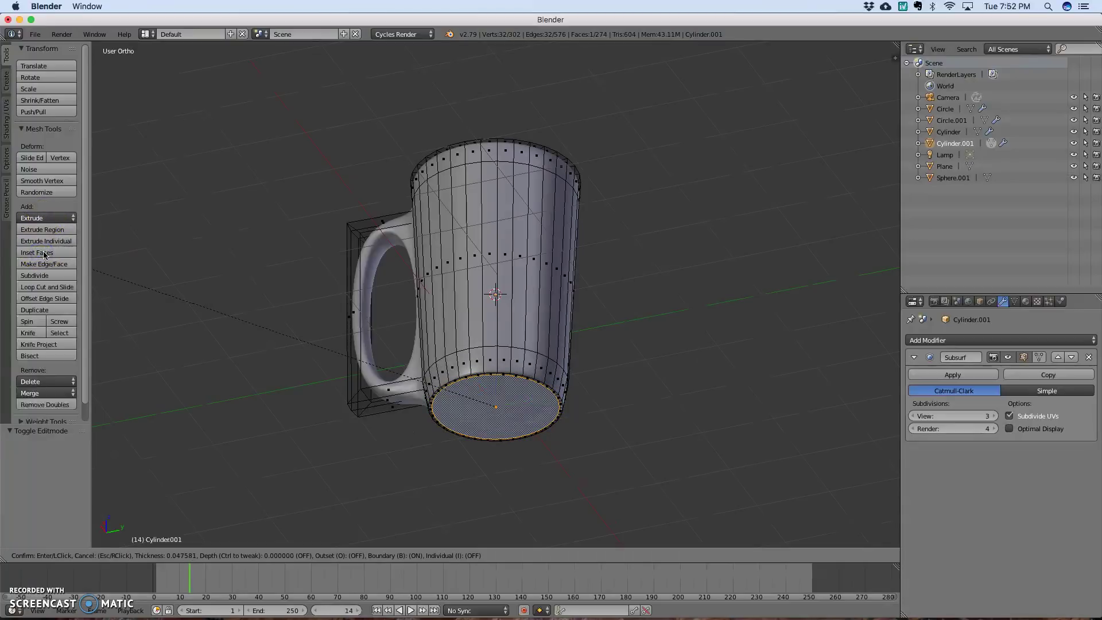
{"action": "left_click", "coordinate": [44, 255]}
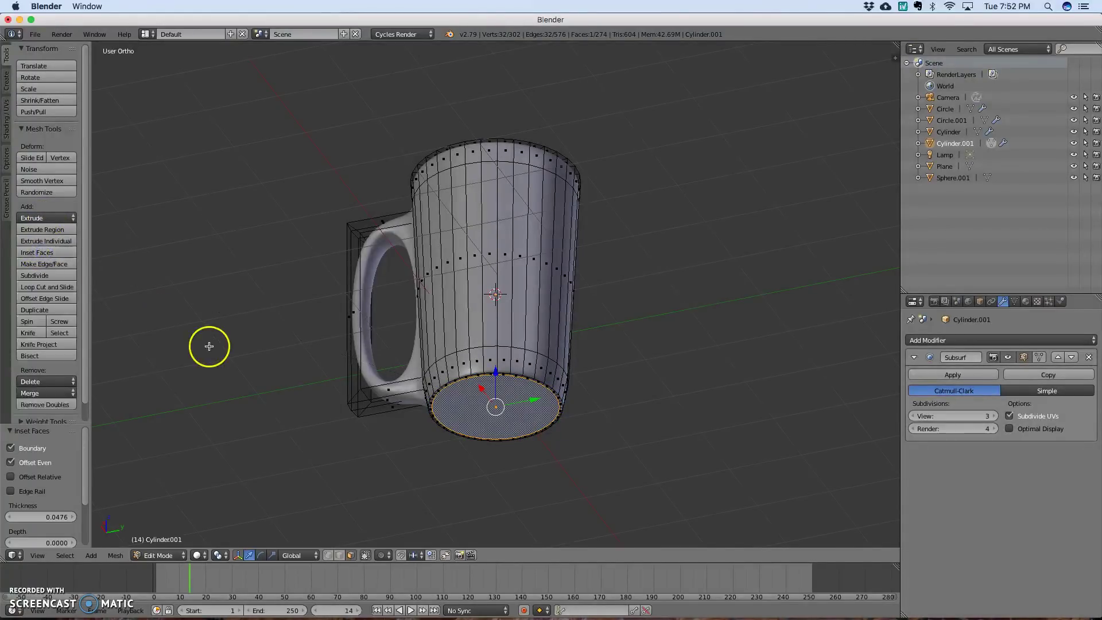
- Return the mug to Object Mode and switch the viewport to perspective projection
{"action": "left_click", "coordinate": [172, 555]}
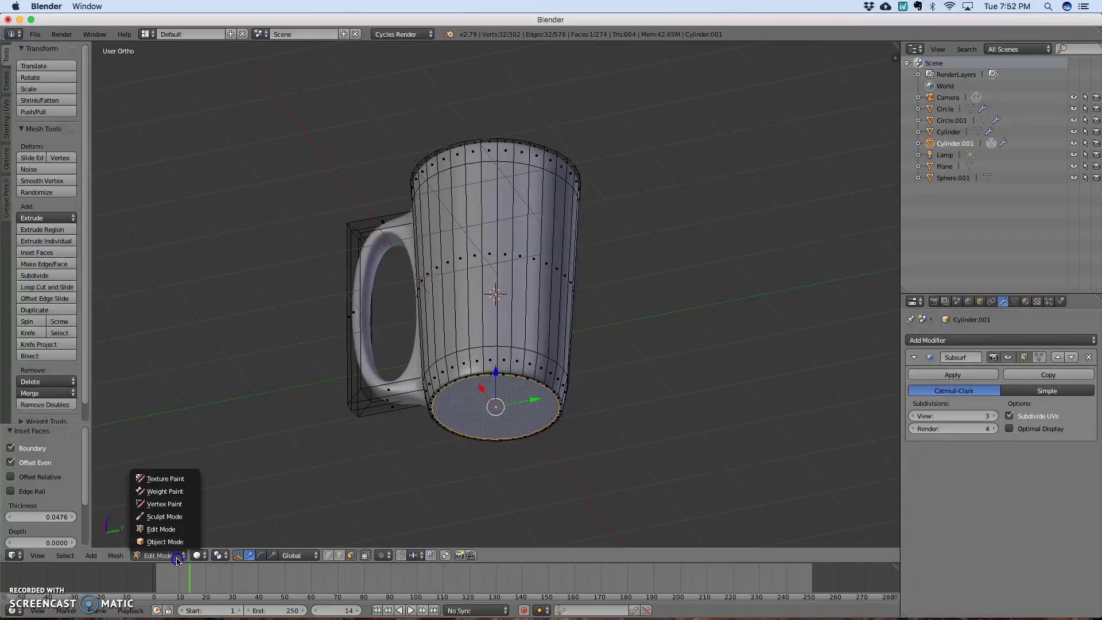
{"action": "middle_click_drag", "start_coordinate": [567, 502], "coordinate": [489, 498]}
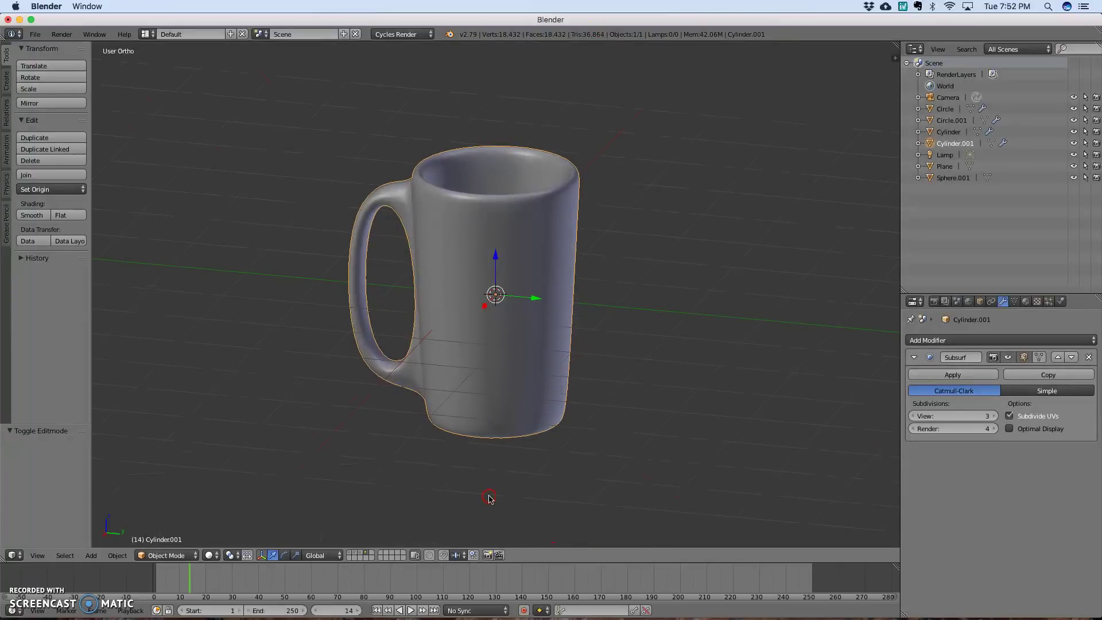
{"action": "key", "text": "KP_5"}
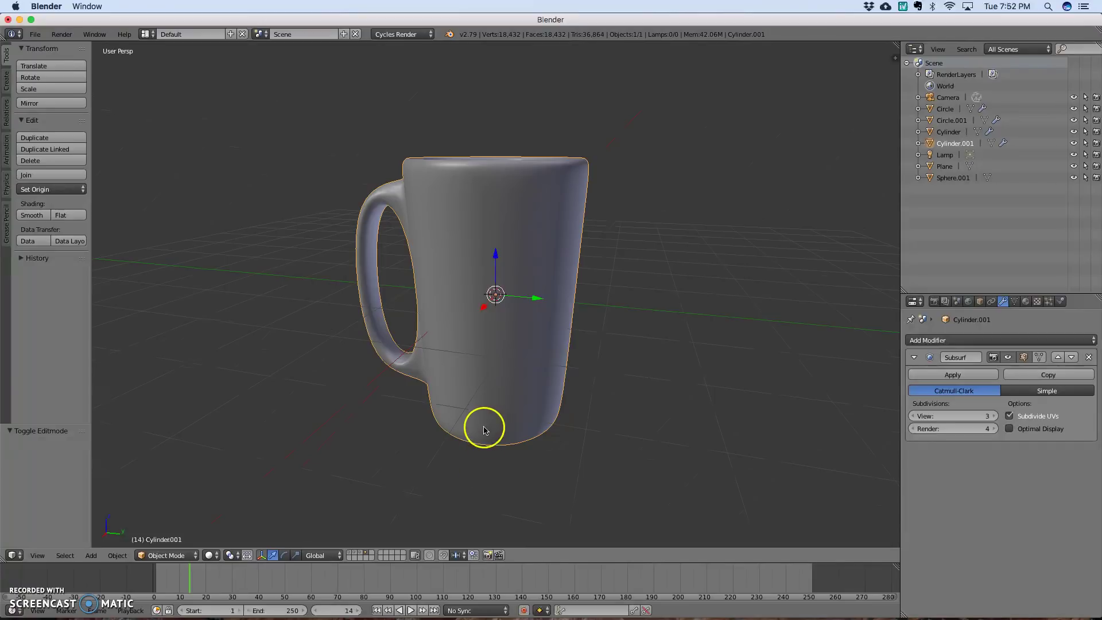
- Raise the whole mug about 1.36 along the Z axis
{"action": "scroll", "coordinate": [485, 430], "scroll_direction": "up", "scroll_amount": 2}
{"action": "scroll", "coordinate": [489, 443], "scroll_direction": "down", "scroll_amount": 5}
{"action": "left_click_drag", "start_coordinate": [497, 257], "coordinate": [497, 206]}
{"action": "right_click", "coordinate": [574, 397]}
{"action": "middle_click_drag", "start_coordinate": [574, 398], "coordinate": [811, 394]}
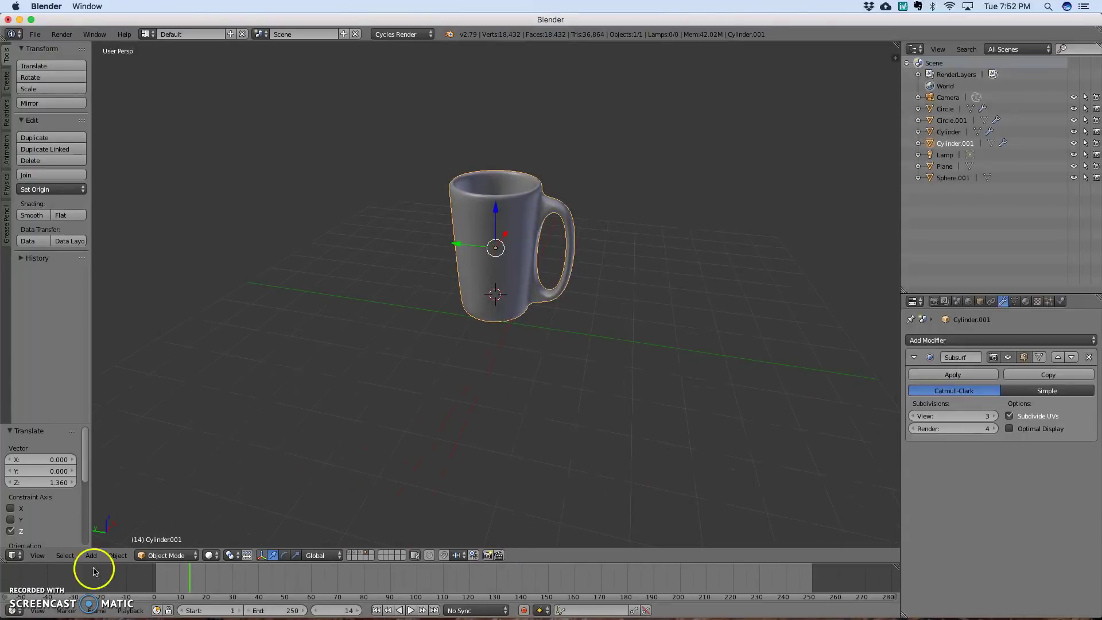